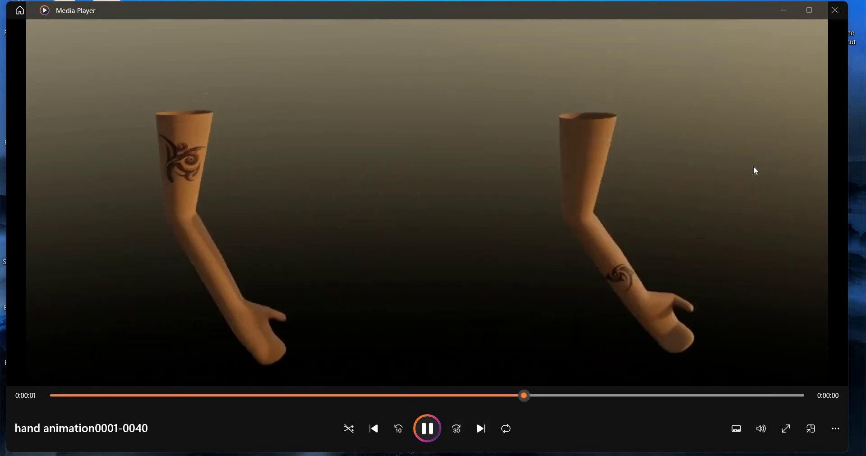
# Minimize the rendered hand animation video and switch to the hand animation 1 scene in Blender.
pyautogui.click(786, 14)
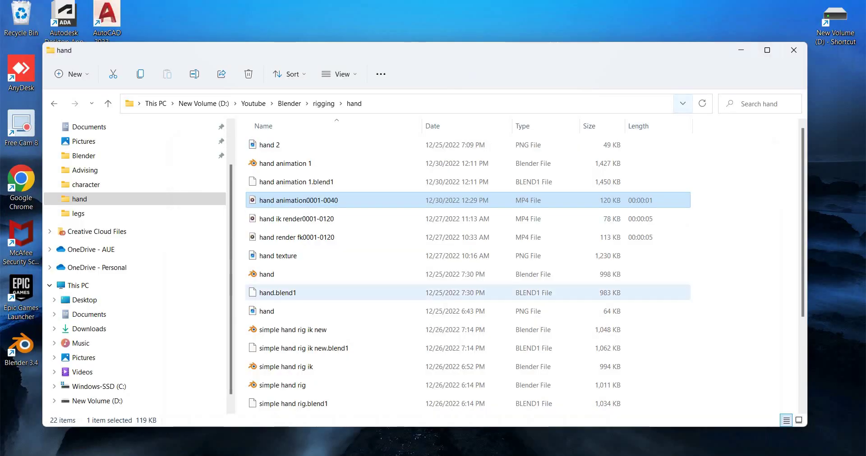
pyautogui.hotkey('alt', 'Tab')
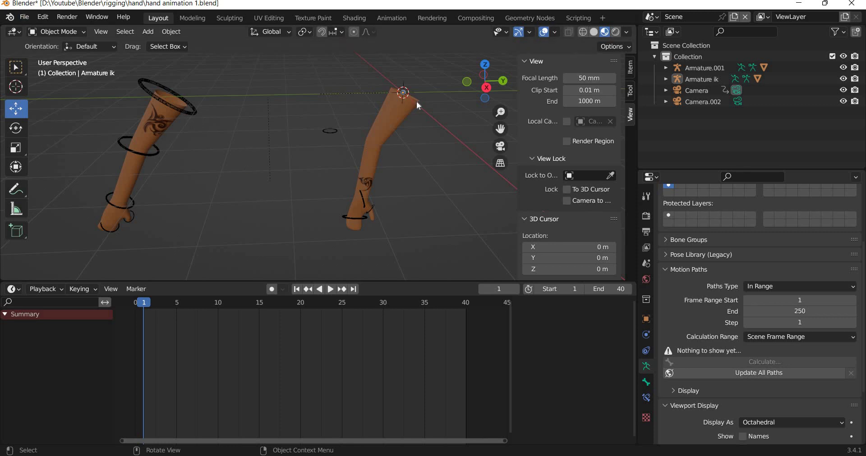
# Try to append the Collection from simple hand.blend in the hand folder.
pyautogui.click(24, 17)
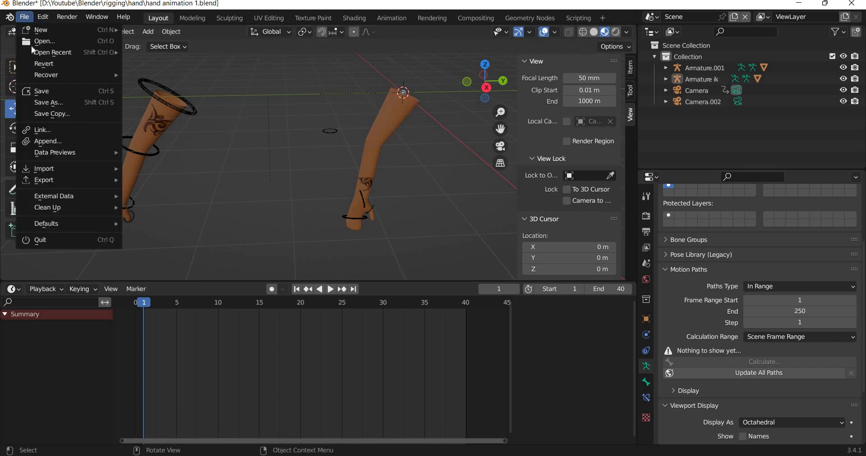
pyautogui.click(45, 141)
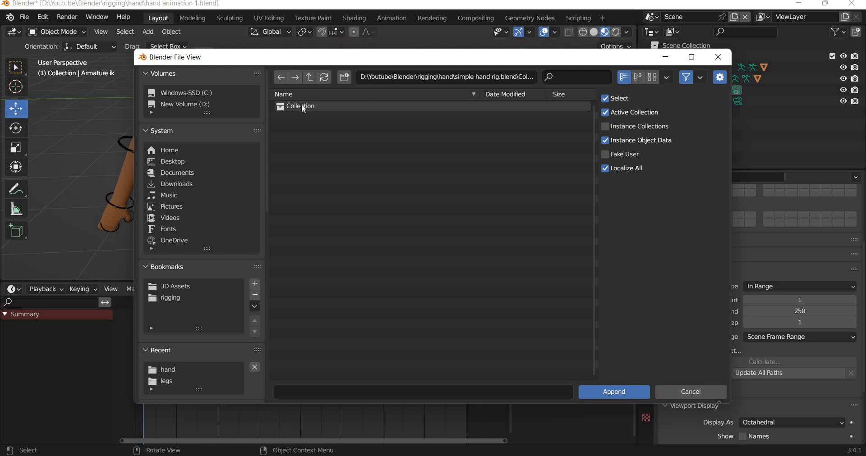
pyautogui.click(303, 107)
pyautogui.click(309, 77)
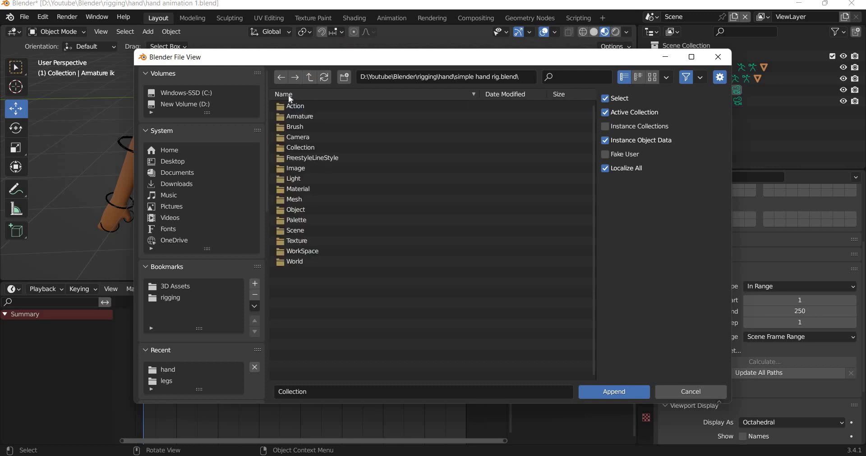
pyautogui.click(310, 77)
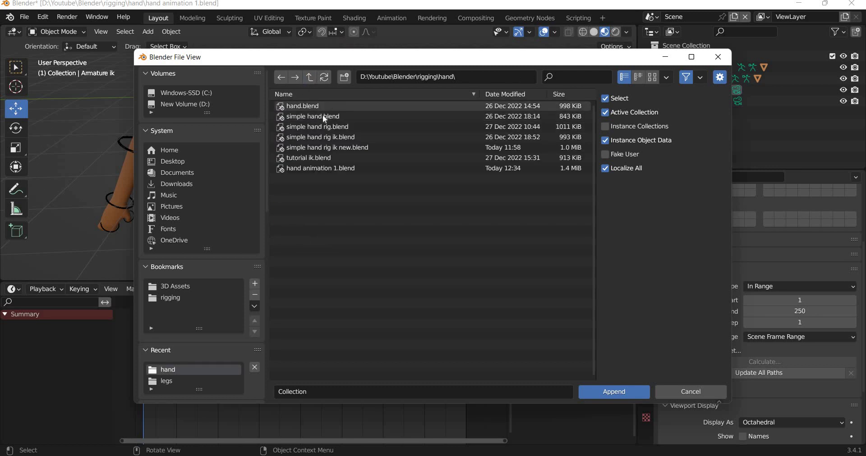
pyautogui.click(323, 117)
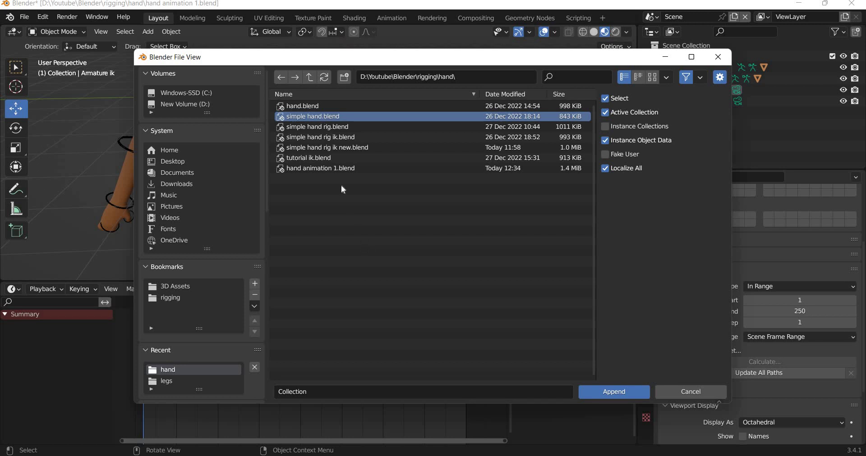
pyautogui.press('Return')
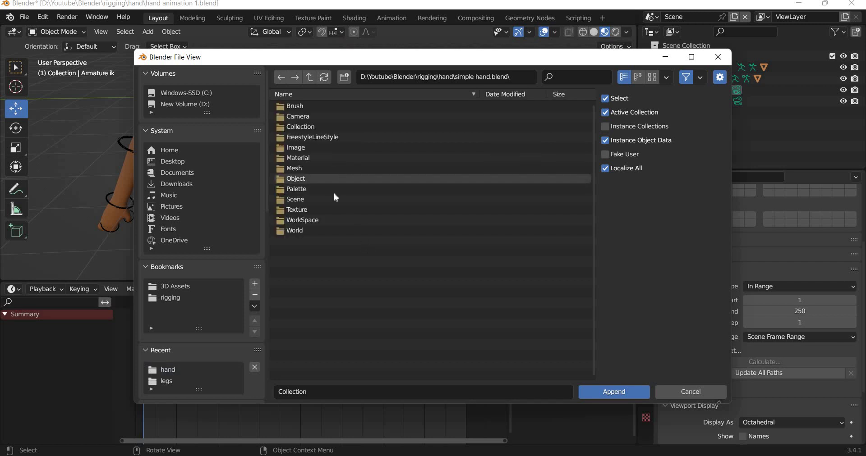
pyautogui.doubleClick(302, 127)
pyautogui.click(302, 106)
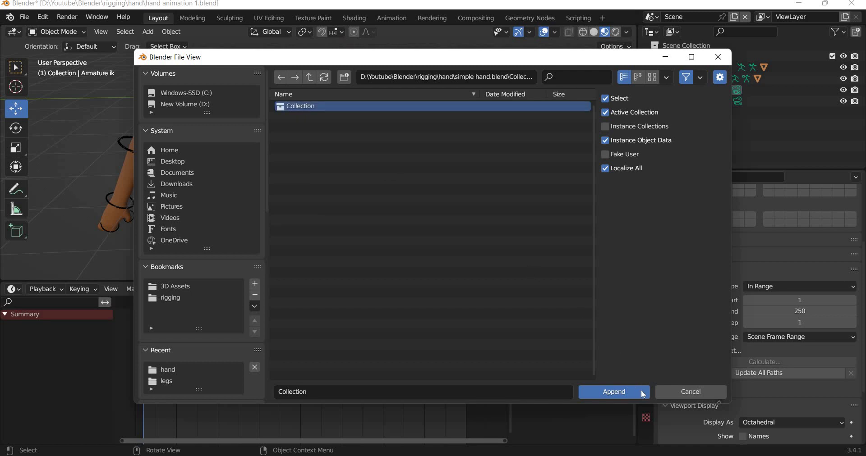
pyautogui.click(631, 392)
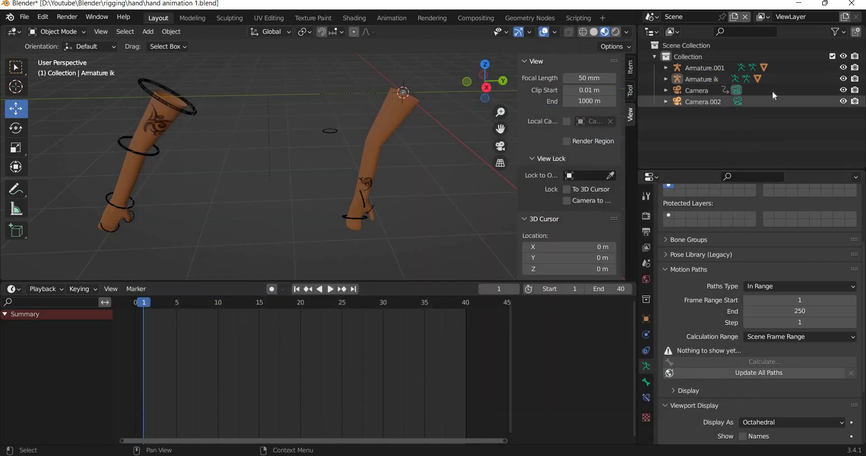
# Inspect Armature ik in Pose Mode by selecting its fingers bone, and return to Object Mode.
pyautogui.click(262, 200)
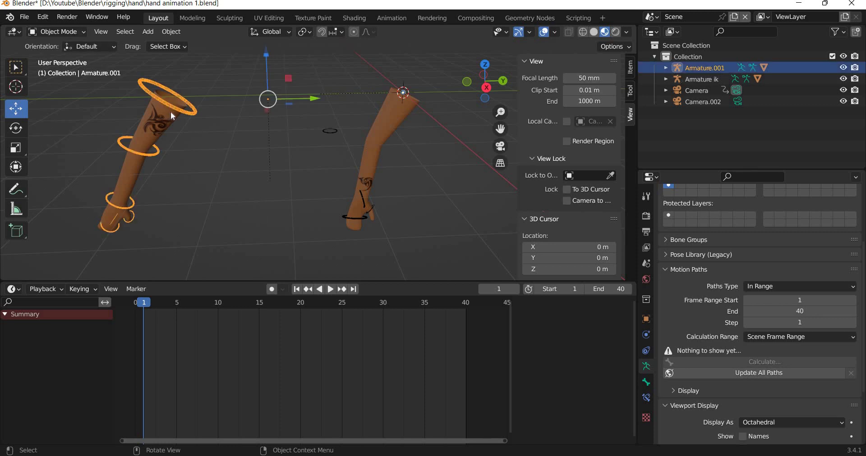
pyautogui.click(369, 206)
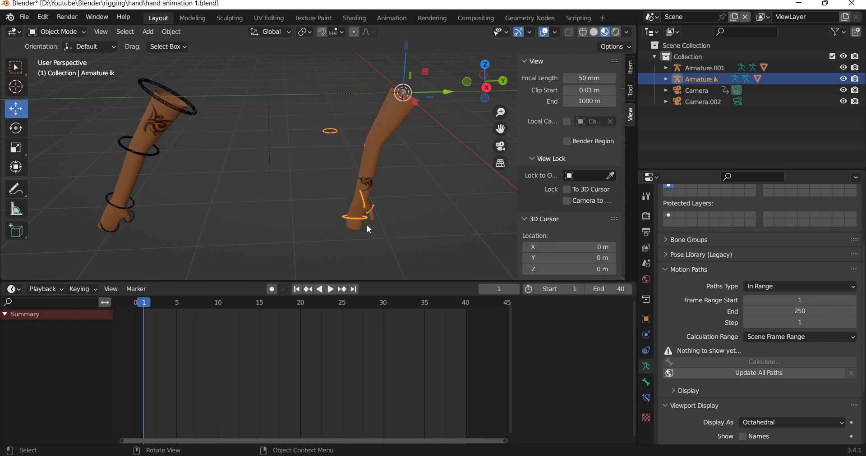
pyautogui.click(83, 31)
pyautogui.click(76, 71)
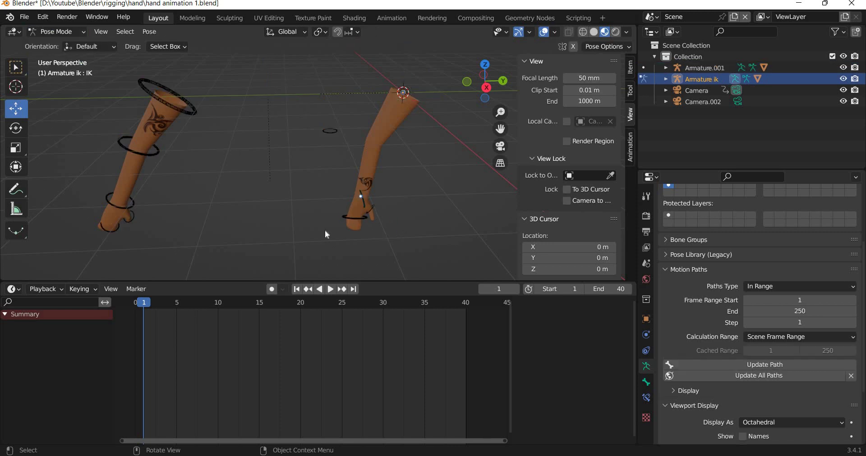
pyautogui.click(359, 218)
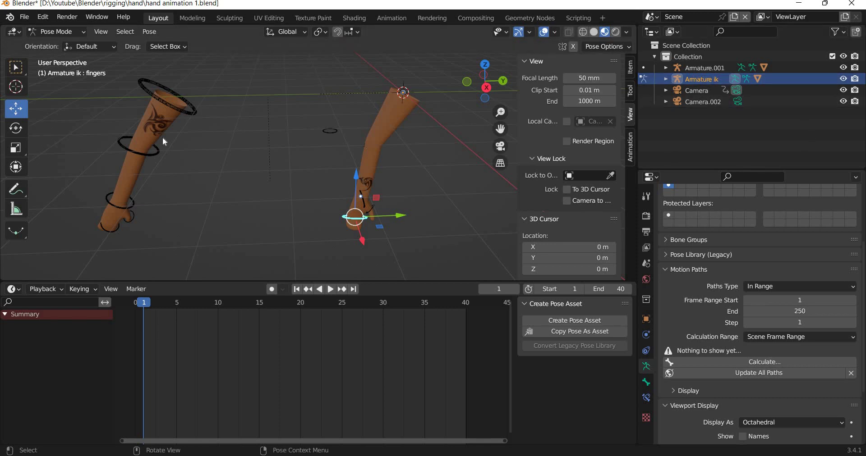
pyautogui.hotkey('alt', 'a')
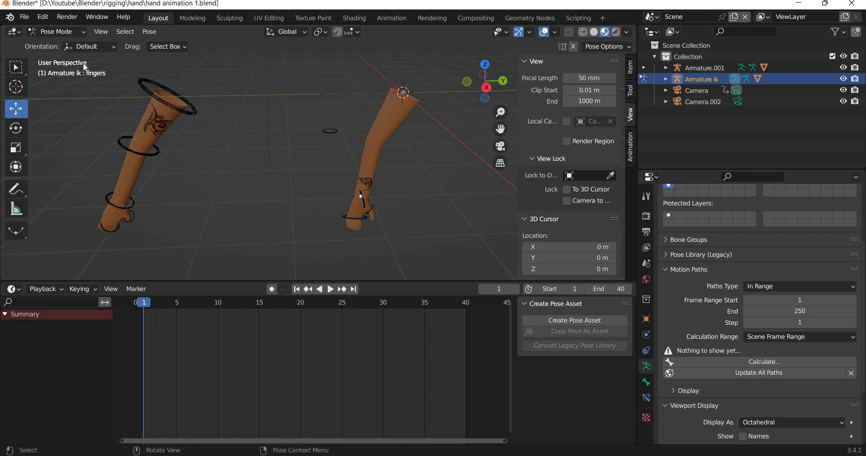
pyautogui.click(83, 30)
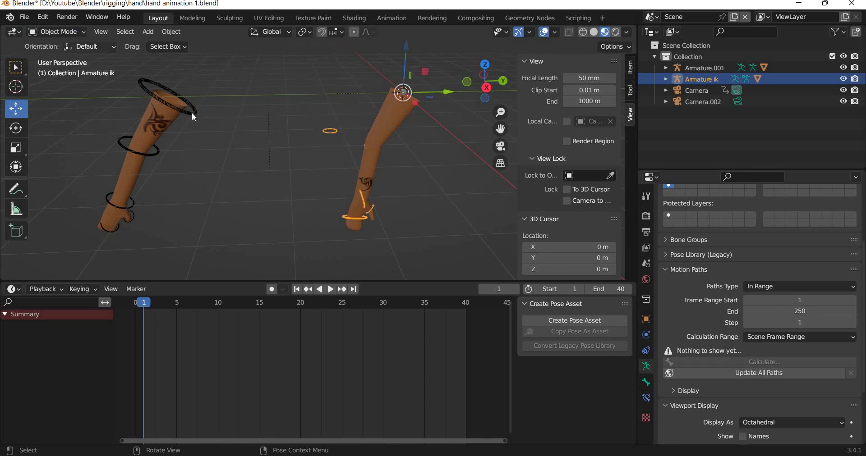
# Select Armature.001, put it into Pose Mode, and select its upper arm bone.
pyautogui.click(192, 111)
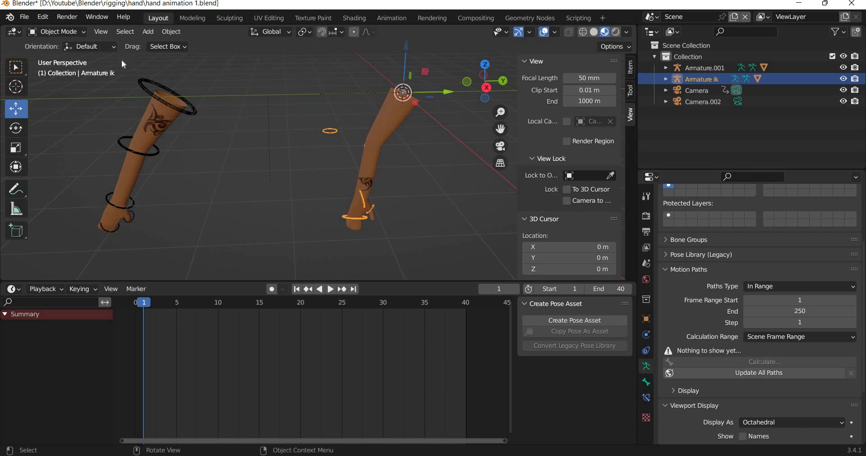
pyautogui.click(82, 31)
pyautogui.click(72, 68)
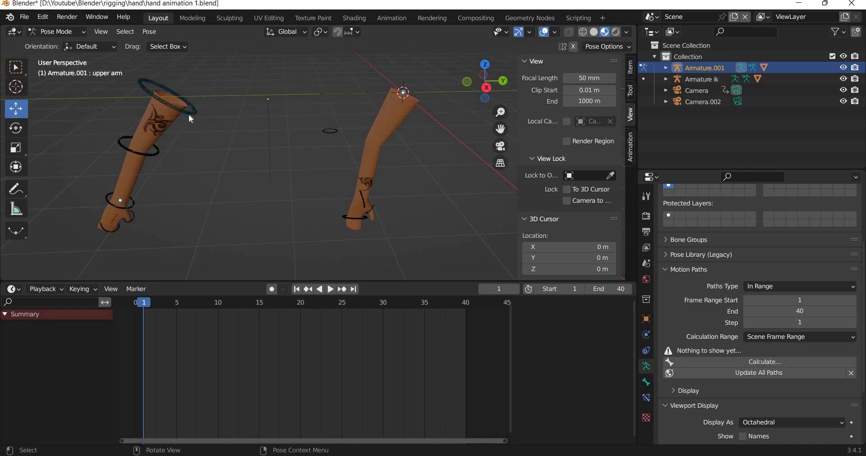
pyautogui.click(198, 100)
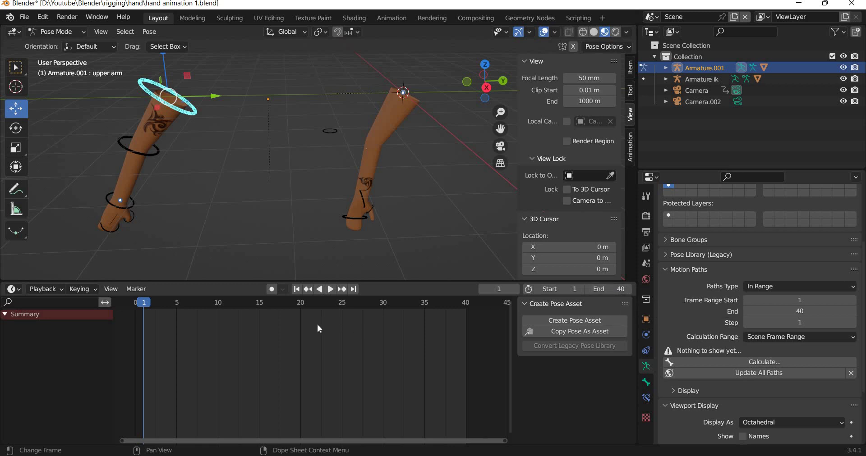
# Enable Auto Keying and record a starting key at frame 1 by slightly rotating all selected bones of the Armature.001 arm.
pyautogui.click(272, 291)
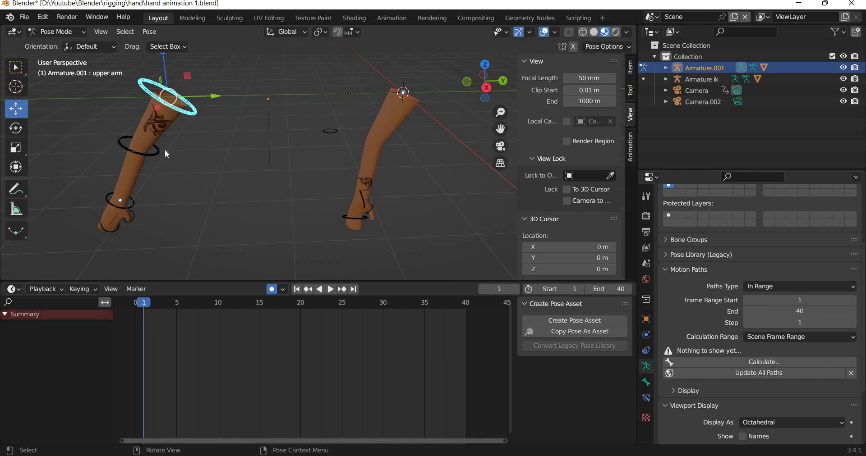
pyautogui.moveTo(90, 242); pyautogui.dragTo(213, 79)
pyautogui.click(16, 128)
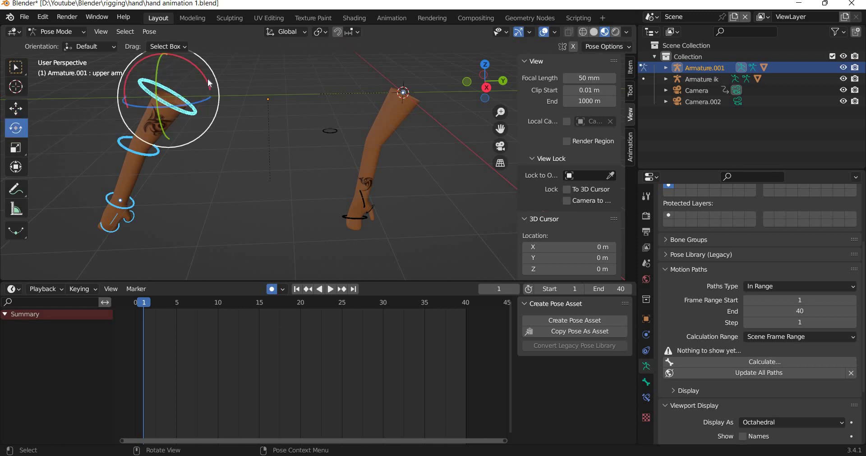
pyautogui.moveTo(198, 70); pyautogui.dragTo(197, 69)
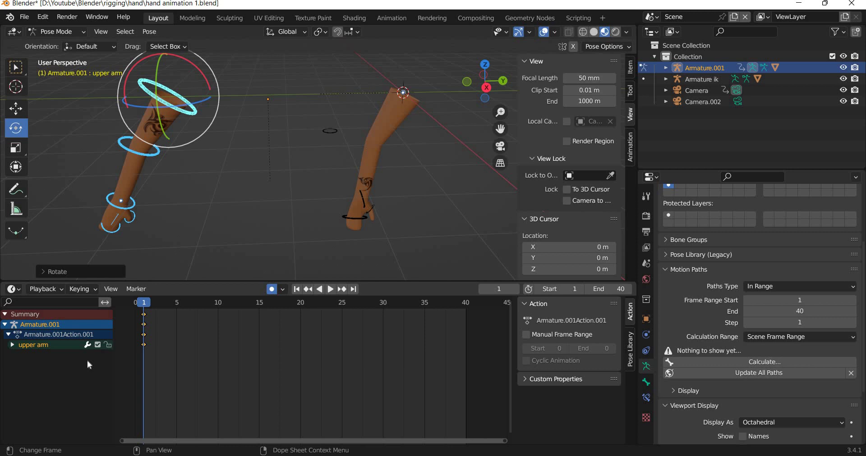
# Duplicate the frame 1 keyframes to frame 40.
pyautogui.click(5, 314)
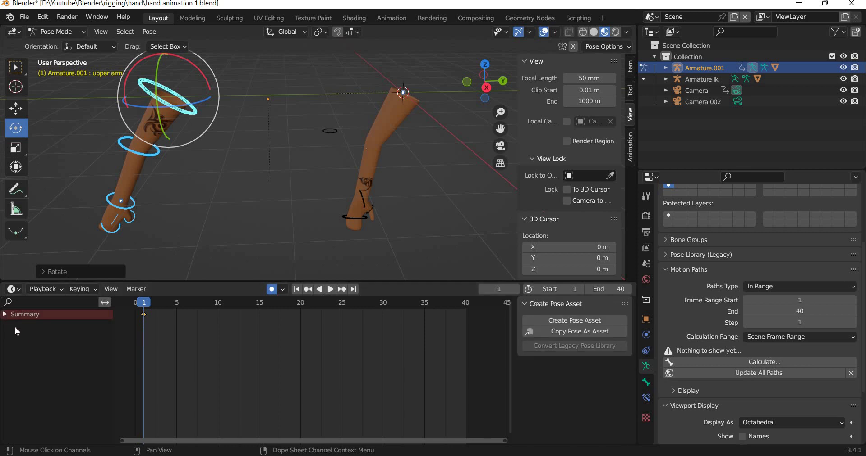
pyautogui.click(4, 314)
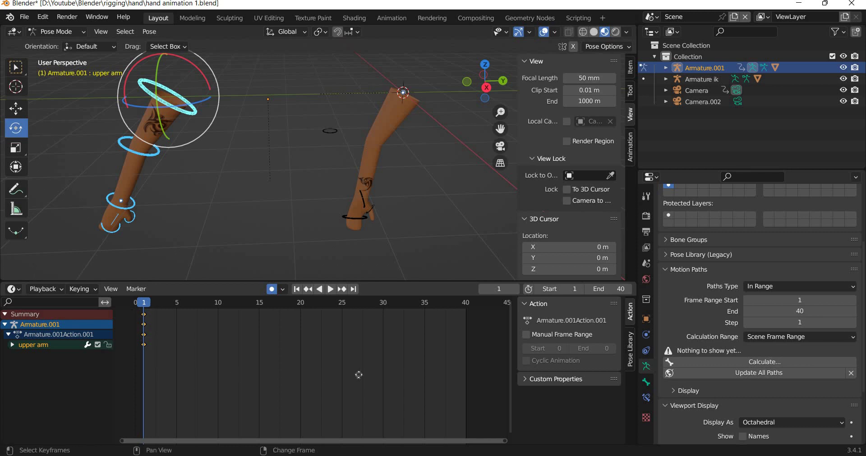
pyautogui.hotkey('shift', 'd')
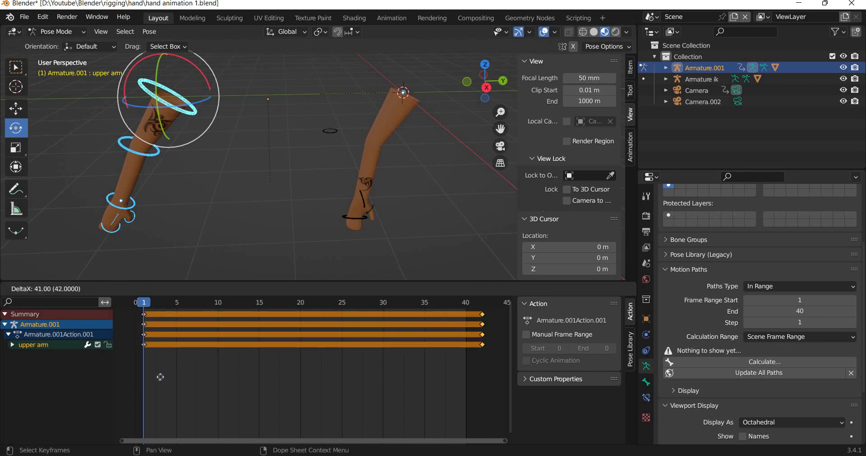
pyautogui.click(149, 390)
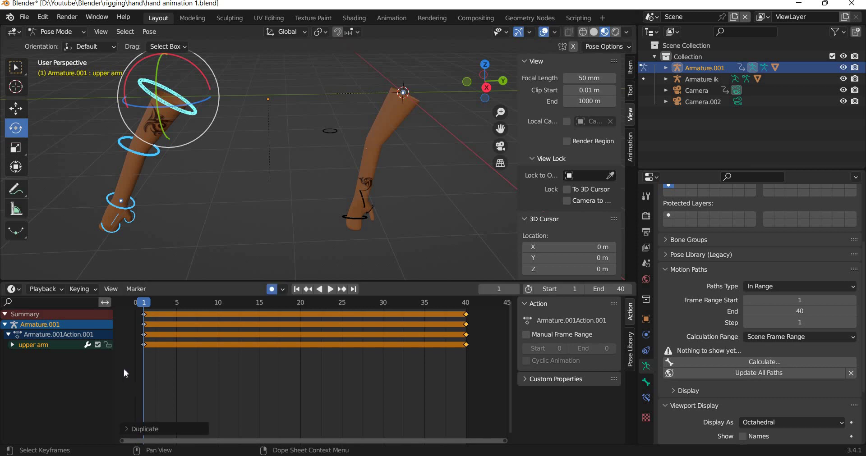
# Collapse the timeline channels into the single Summary row.
pyautogui.click(13, 289)
pyautogui.click(19, 291)
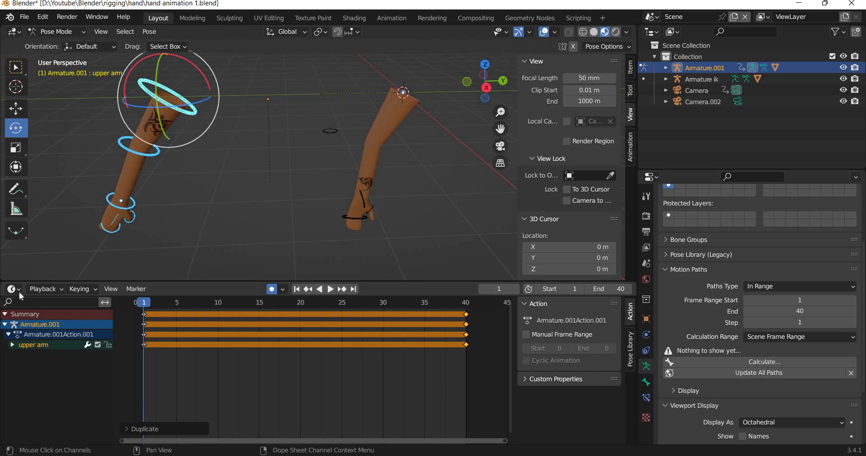
pyautogui.click(19, 291)
pyautogui.click(167, 334)
pyautogui.click(5, 325)
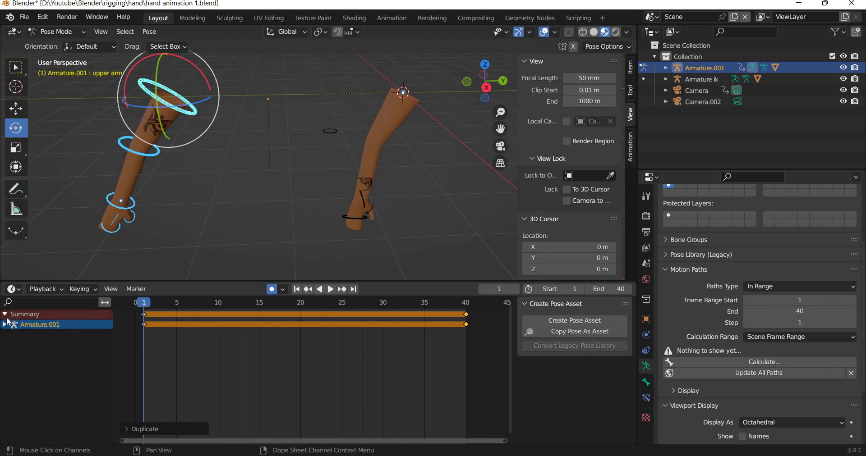
pyautogui.click(7, 318)
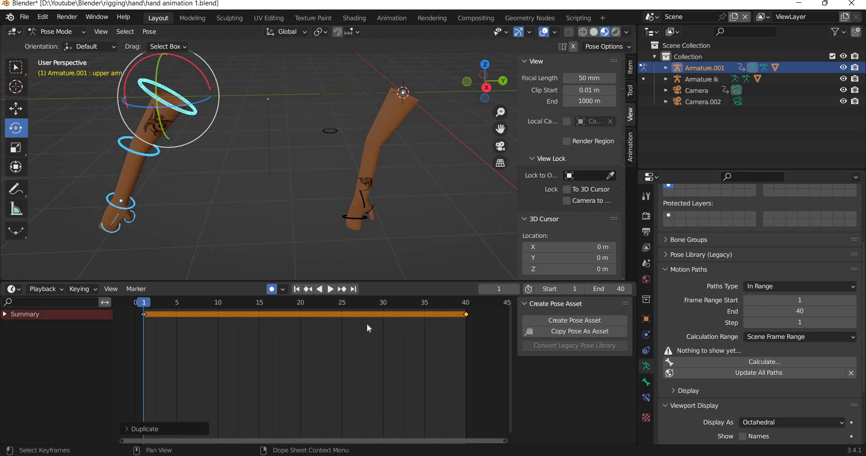
# At frame 20, rotate the upper arm forward and bend the lower arm and wrist upward to key the swing pose.
pyautogui.click(304, 315)
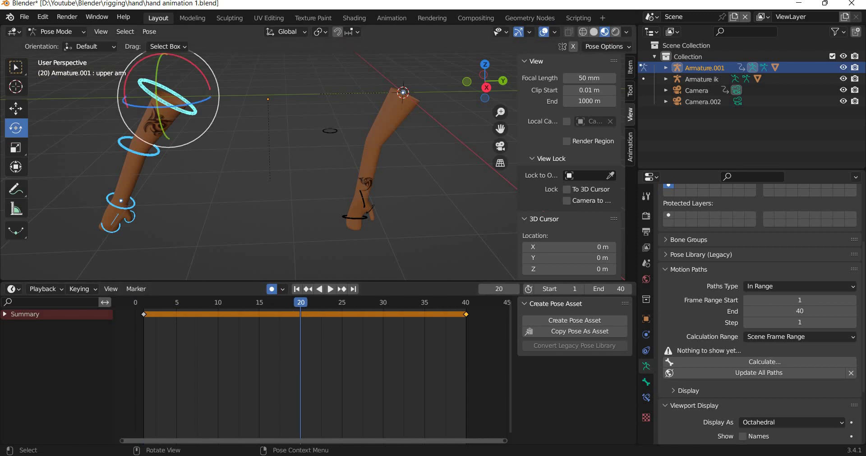
pyautogui.moveTo(209, 85); pyautogui.dragTo(187, 207)
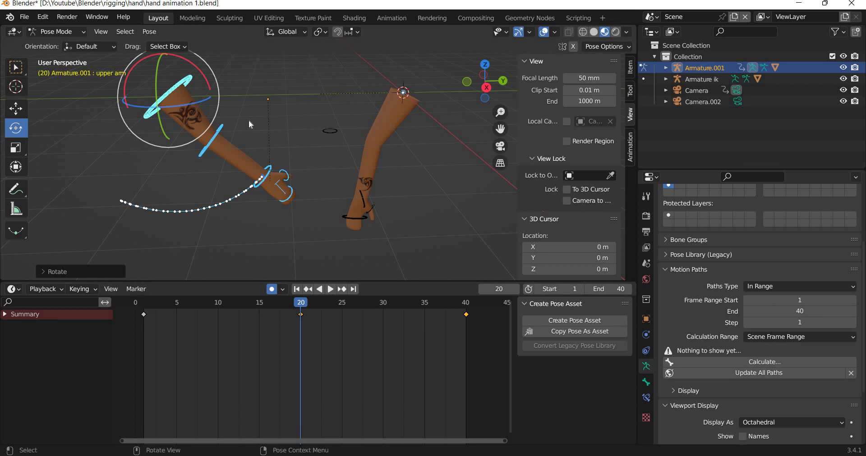
pyautogui.click(217, 135)
pyautogui.moveTo(253, 140); pyautogui.dragTo(274, 162)
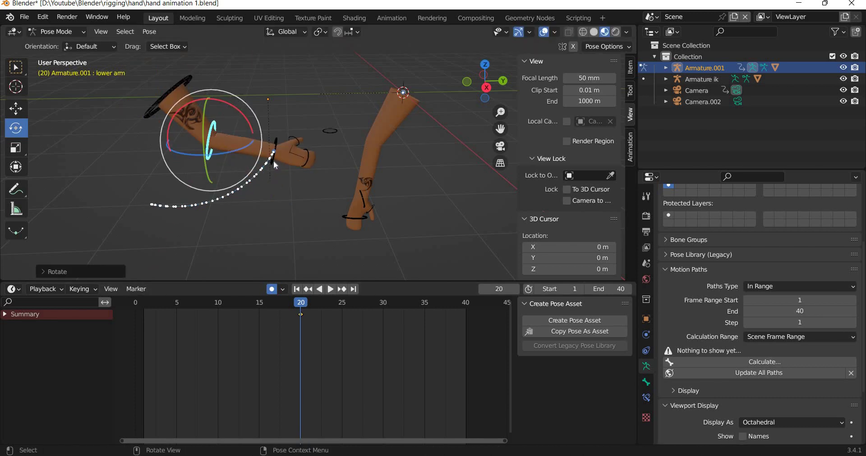
pyautogui.click(276, 143)
pyautogui.moveTo(312, 133)
pyautogui.mouseDown()
pyautogui.moveTo(308, 105)
pyautogui.moveTo(318, 132)
pyautogui.mouseUp()
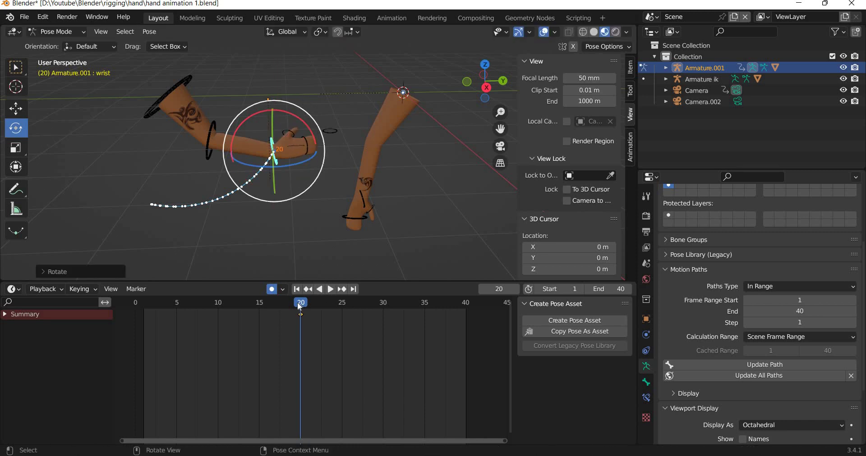
# At frame 1, rotate the wrist and the lower arm backward to re-key the start pose of the swing.
pyautogui.moveTo(299, 302); pyautogui.dragTo(145, 302)
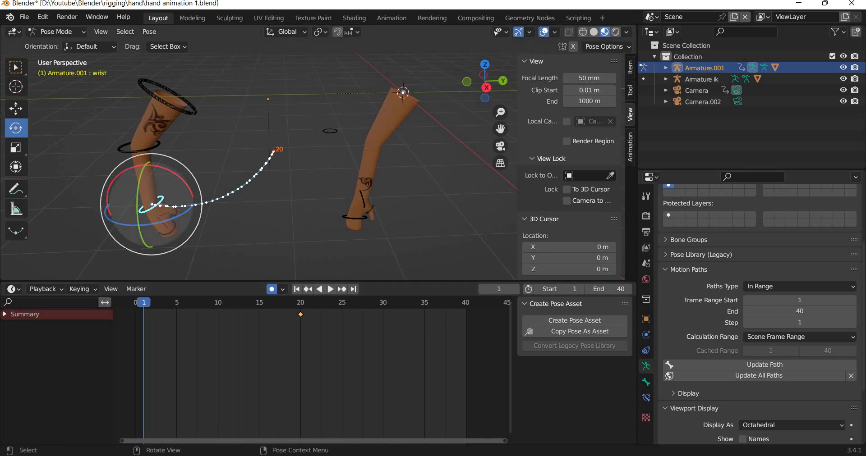
pyautogui.moveTo(182, 177); pyautogui.dragTo(159, 147)
pyautogui.moveTo(192, 193); pyautogui.dragTo(194, 199)
pyautogui.click(160, 144)
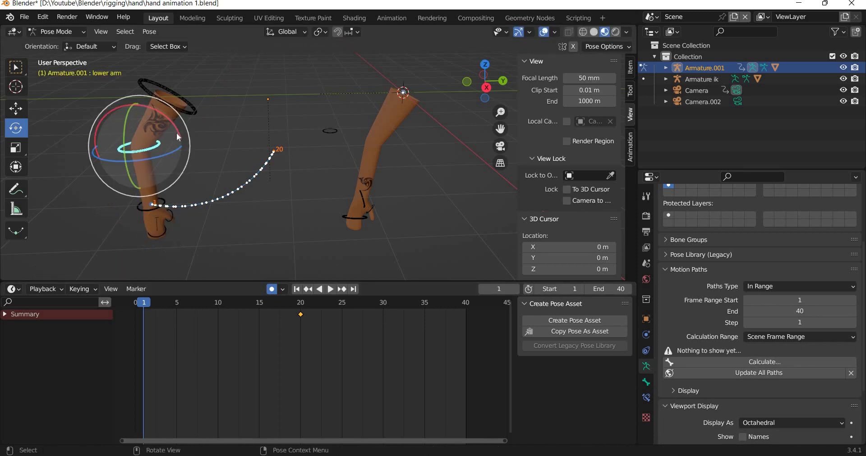
pyautogui.moveTo(181, 135); pyautogui.dragTo(182, 157)
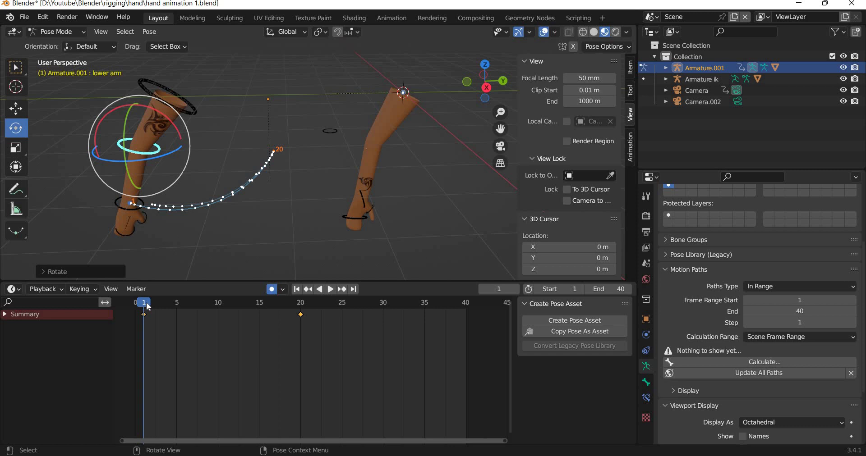
# Duplicate the lower arm's frame 1 keyframe to frame 40.
pyautogui.press('space')
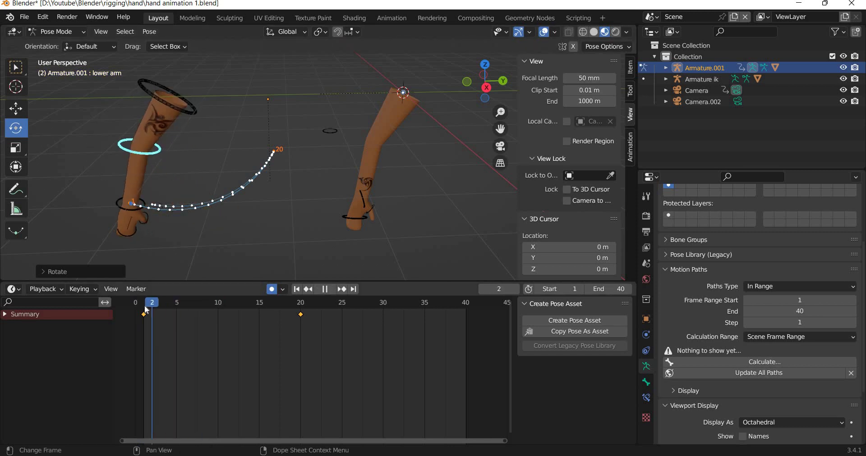
pyautogui.press('Escape')
pyautogui.moveTo(129, 310); pyautogui.dragTo(181, 335)
pyautogui.hotkey('shift', 'd')
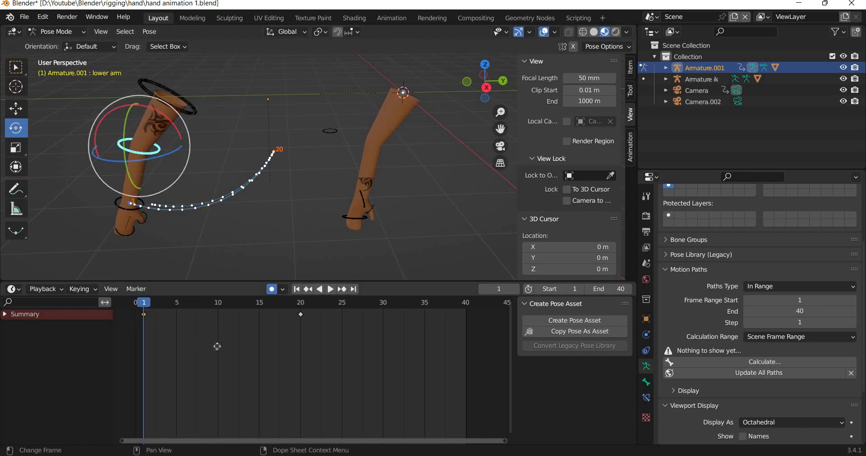
pyautogui.click(510, 348)
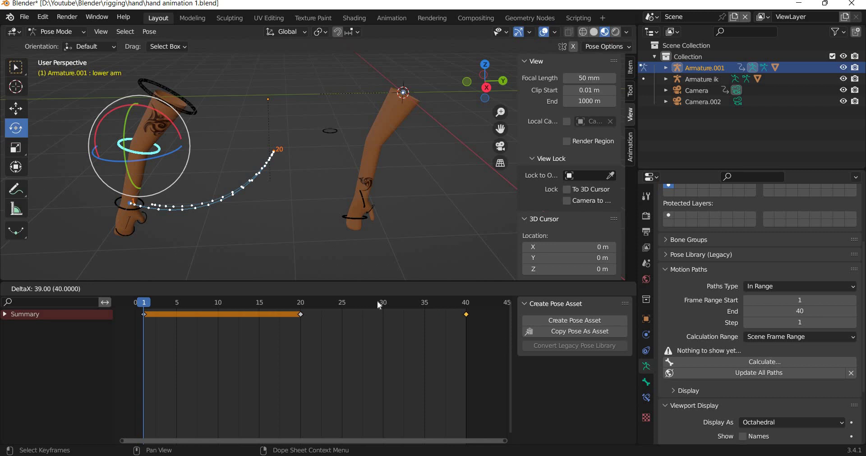
# Duplicate the wrist's frame 1 keyframe to frame 40 and play back the swing to check it.
pyautogui.click(116, 206)
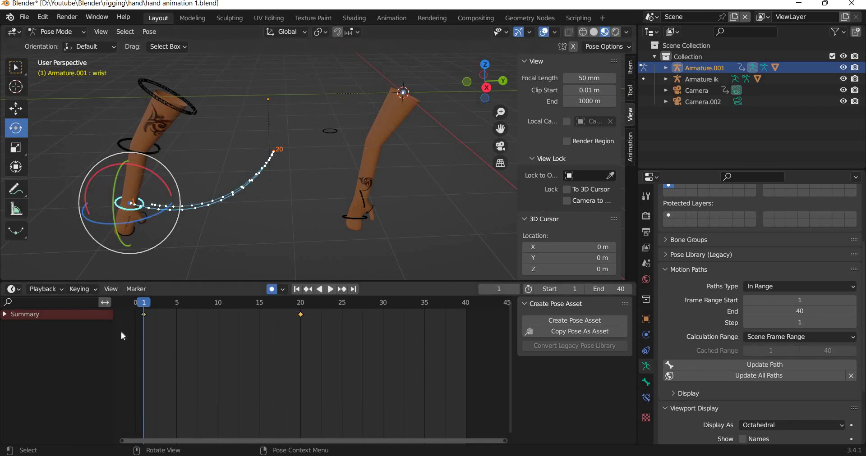
pyautogui.moveTo(126, 311); pyautogui.dragTo(157, 333)
pyautogui.hotkey('shift', 'd')
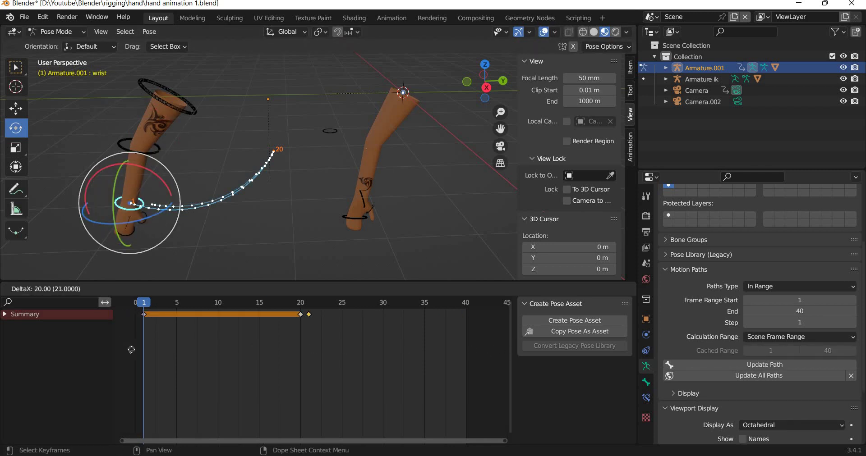
pyautogui.click(147, 352)
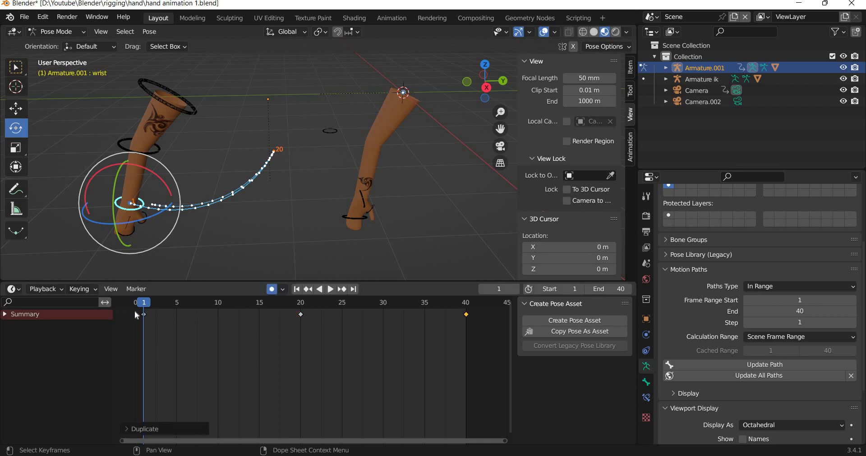
pyautogui.press('space')
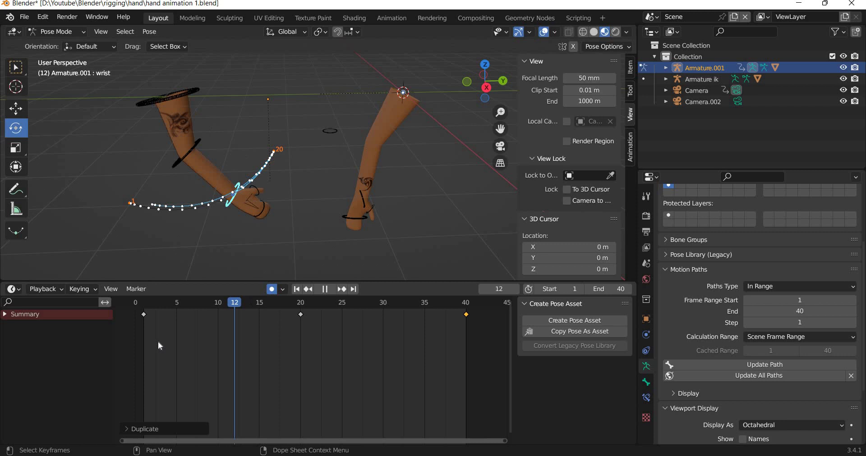
pyautogui.press('Escape')
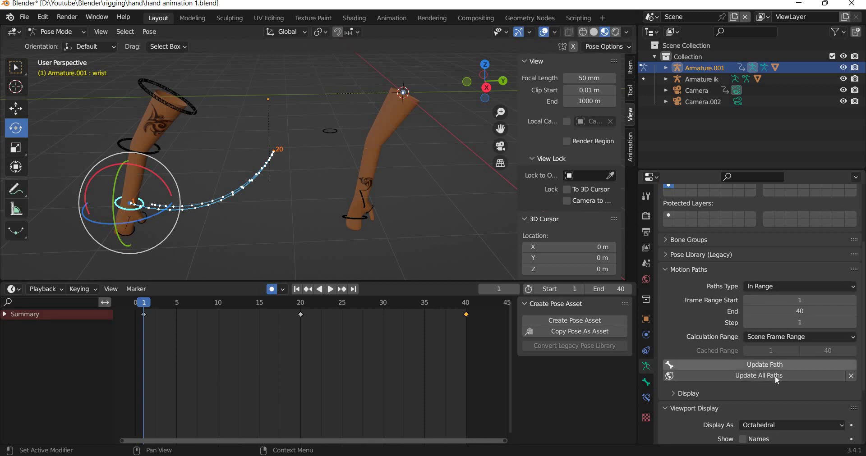
# Clear the old motion path and recalculate the wrist's path with In Range display, Scene Frame Range and Heads as bake location.
pyautogui.click(793, 378)
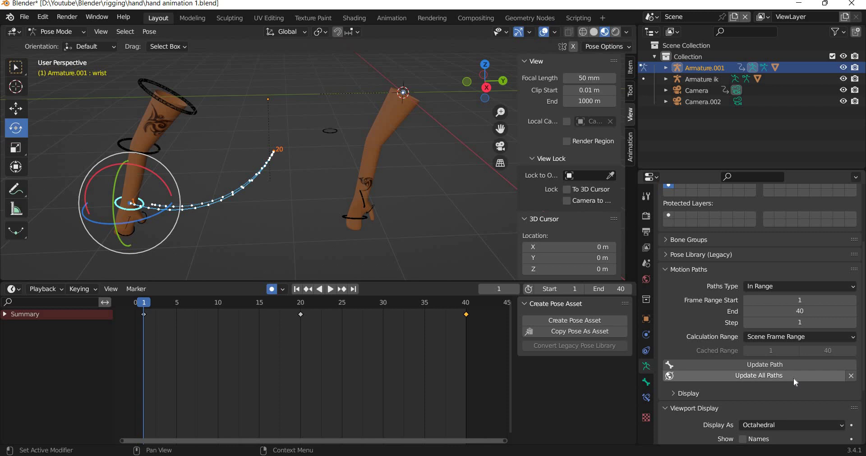
pyautogui.click(850, 376)
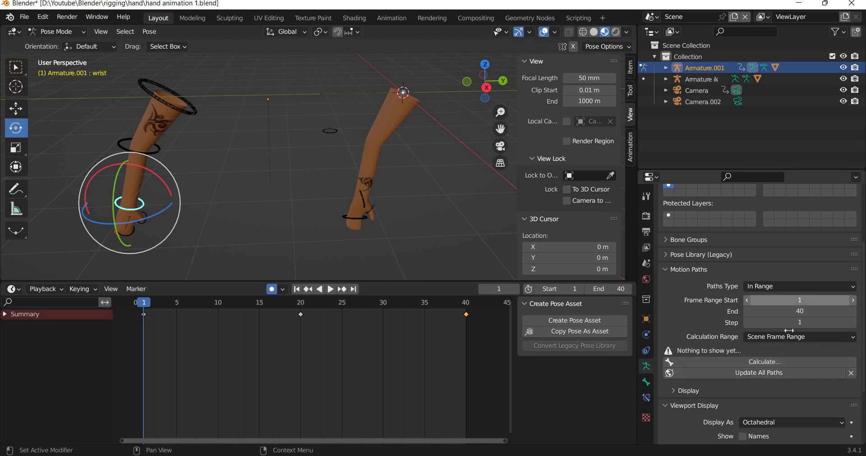
pyautogui.click(766, 365)
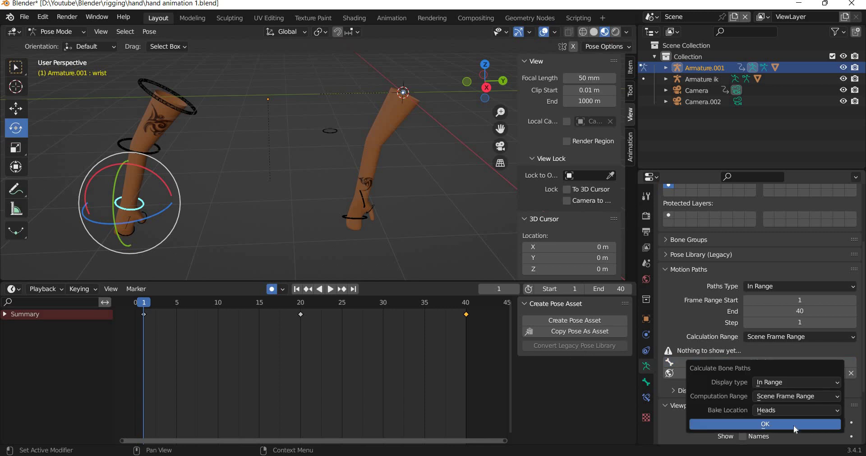
pyautogui.click(778, 426)
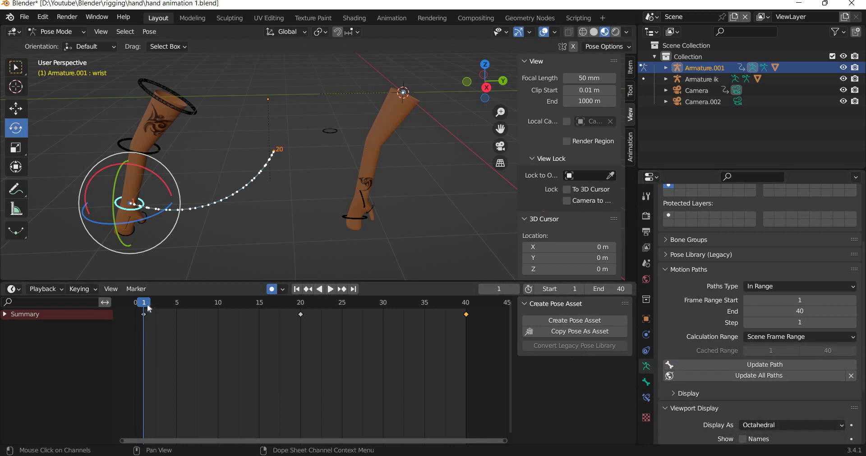
# Play the arm swing several times from frame 1 and compare the wrist's movement with its motion path.
pyautogui.press('space')
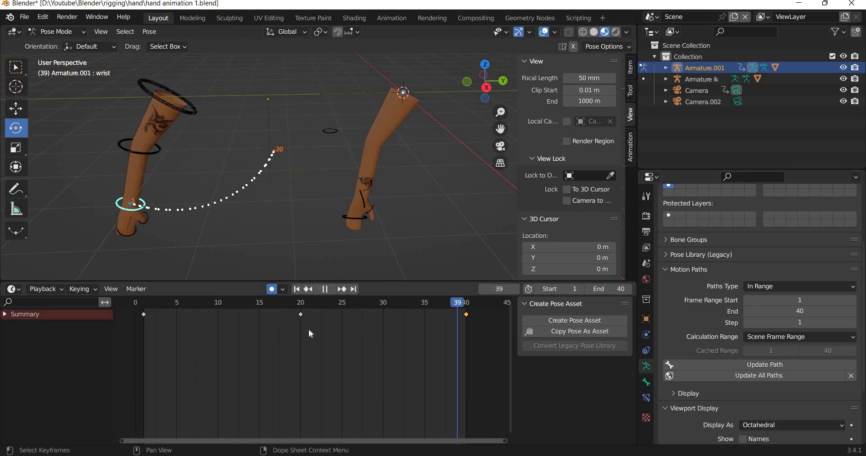
pyautogui.press('Escape')
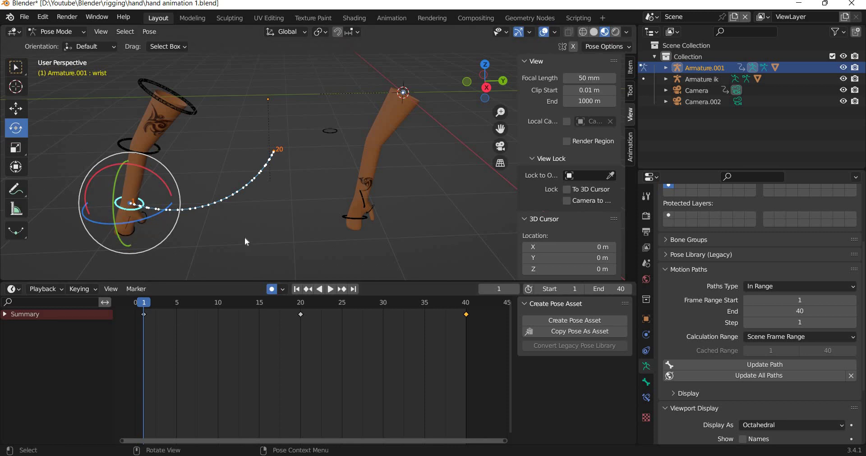
pyautogui.press('space')
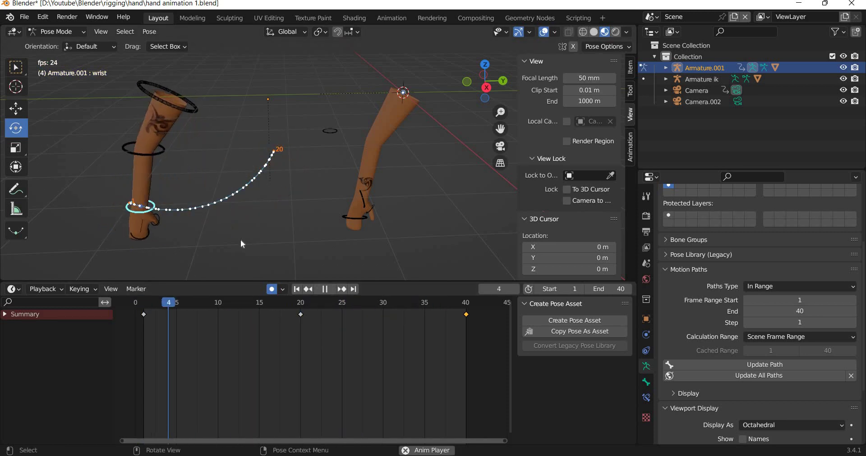
pyautogui.press('space')
pyautogui.click(145, 305)
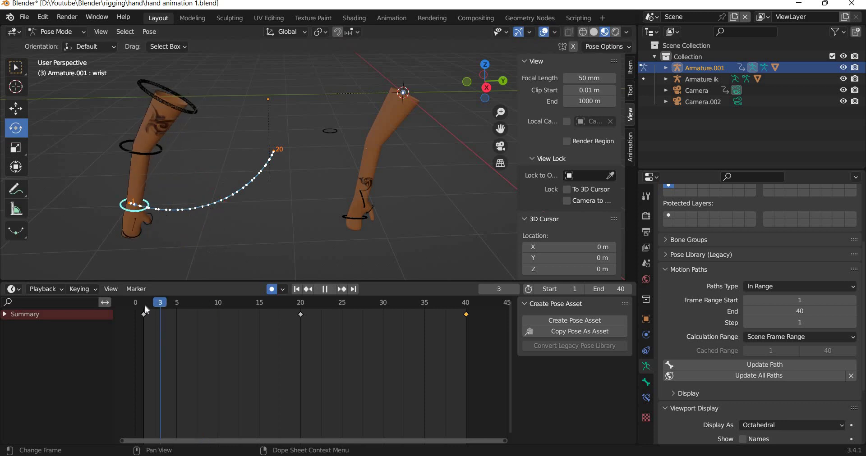
pyautogui.press('space')
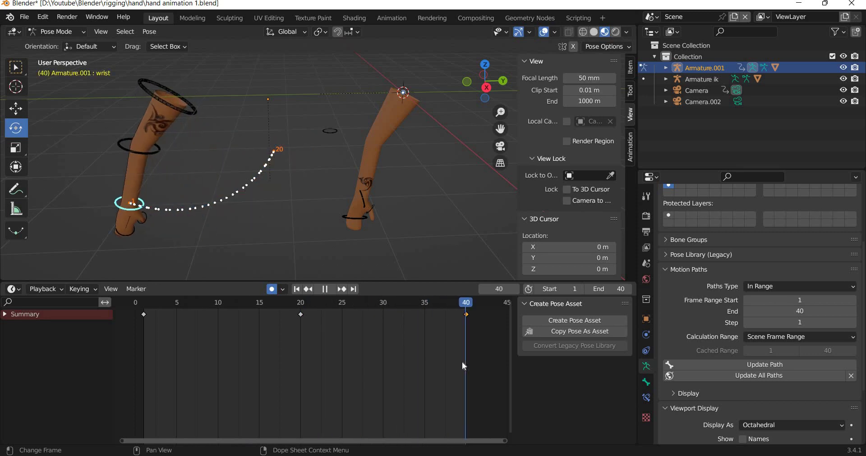
pyautogui.moveTo(163, 358); pyautogui.dragTo(143, 347)
pyautogui.press('Escape')
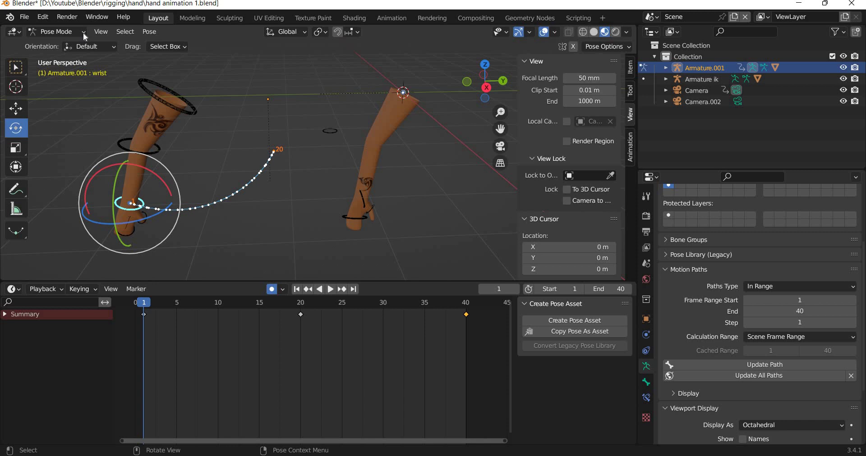
# Leave Pose Mode on Armature.001 and put the Armature ik rig into Pose Mode.
pyautogui.click(67, 32)
pyautogui.click(62, 45)
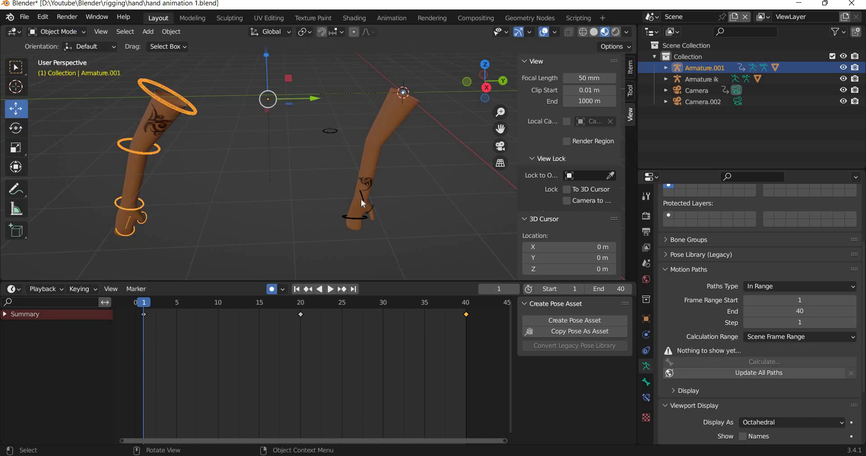
pyautogui.click(91, 88)
pyautogui.click(58, 31)
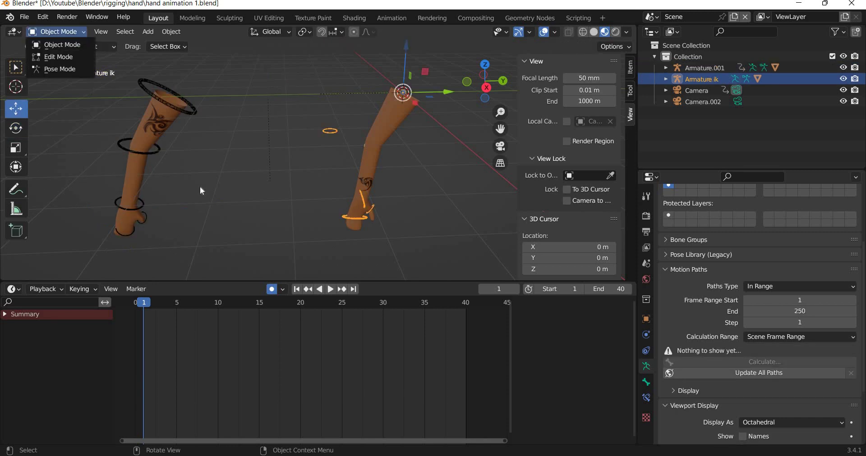
pyautogui.click(58, 51)
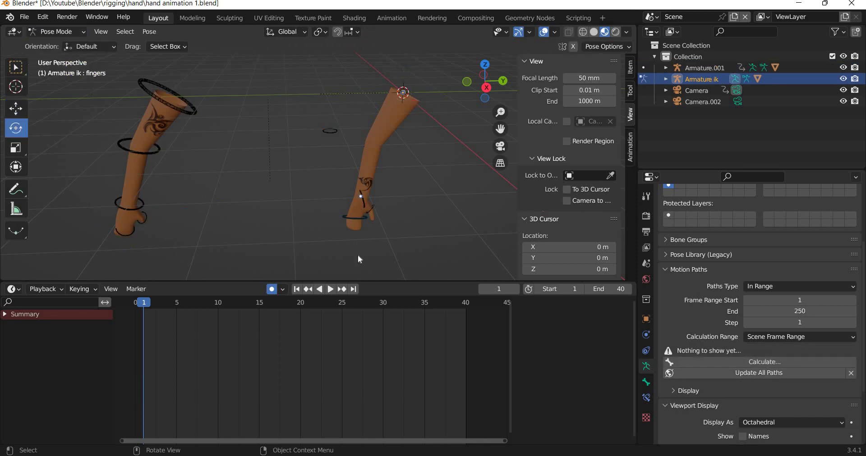
# Try out moving the IK bone at the wrist, then nudge it slightly to record a key at frame 1.
pyautogui.click(369, 218)
pyautogui.keyDown('shift'); pyautogui.moveTo(330, 211); pyautogui.dragTo(38, 121, button='middle'); pyautogui.keyUp('shift')
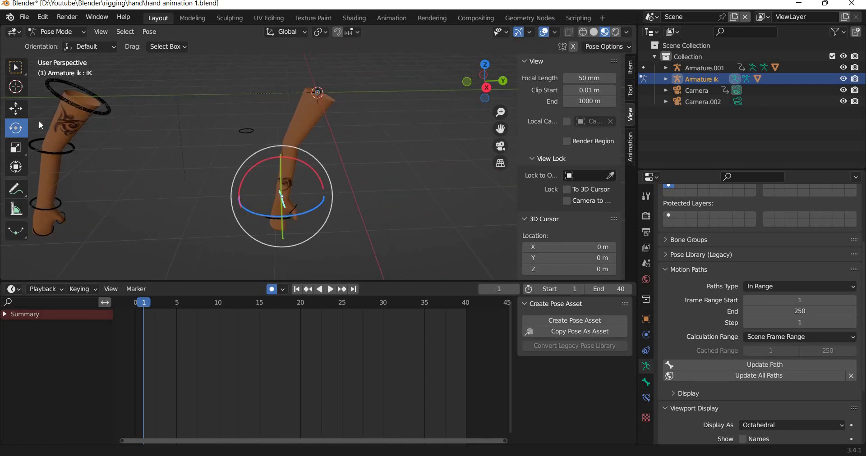
pyautogui.click(20, 115)
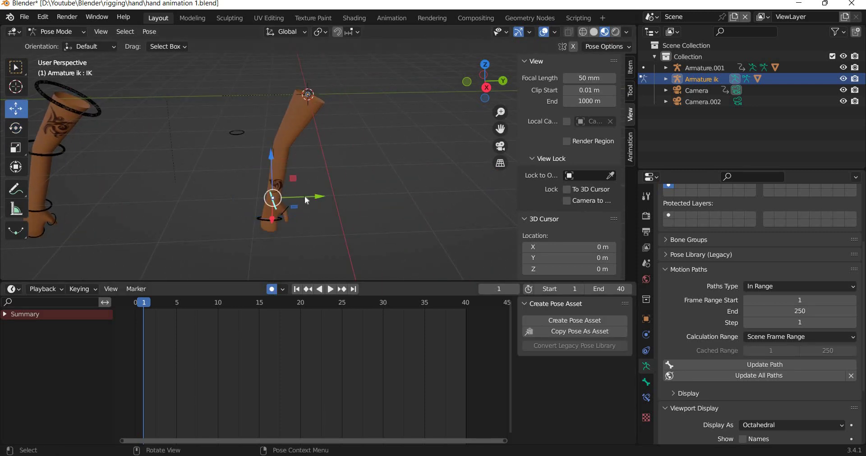
pyautogui.press('g')
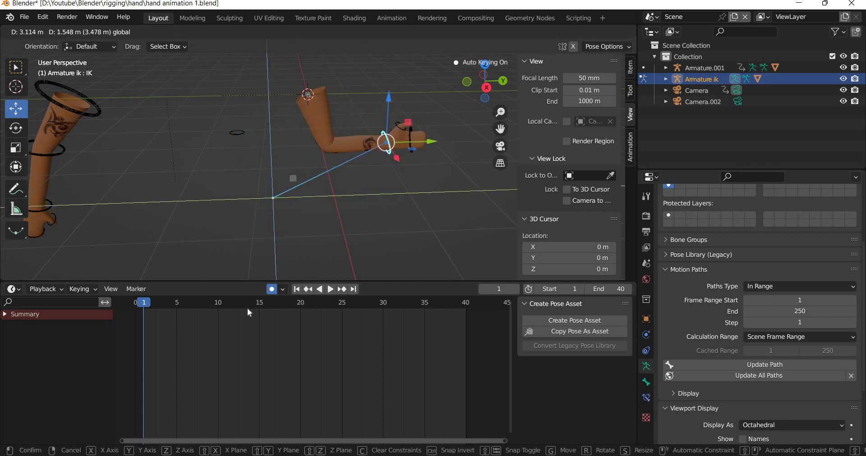
pyautogui.click(249, 220)
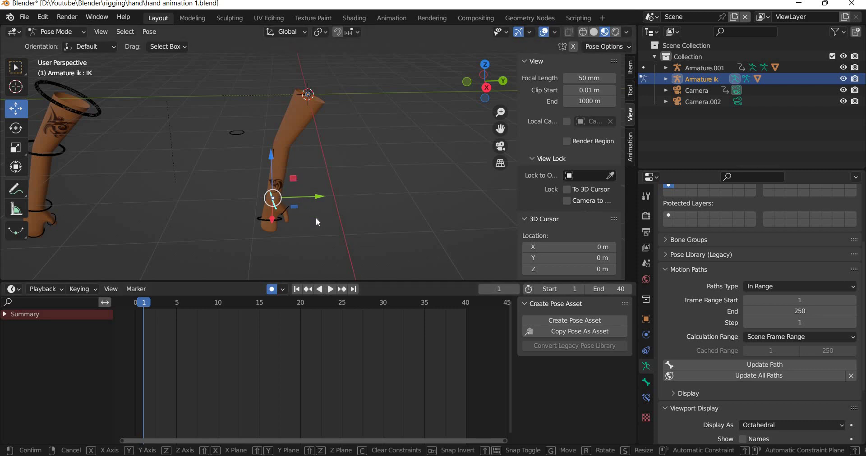
pyautogui.press('g')
pyautogui.click(297, 238)
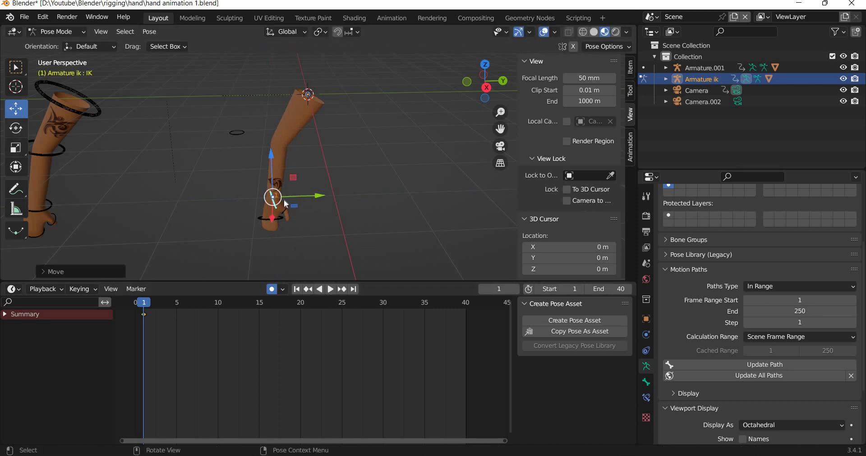
# Rotate the IK bone slightly backward at frame 1 to key the hand's start angle, and switch back to the Move tool.
pyautogui.click(16, 128)
pyautogui.moveTo(280, 217); pyautogui.dragTo(93, 239)
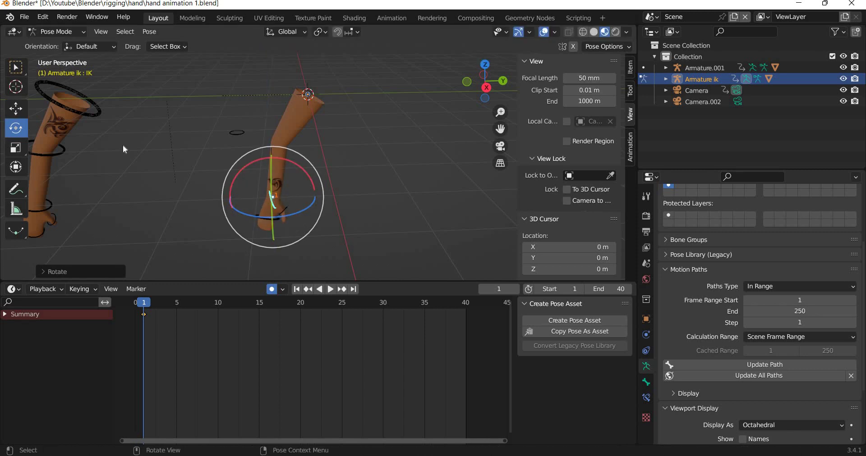
pyautogui.hotkey('shift', 'space')
pyautogui.press('g')
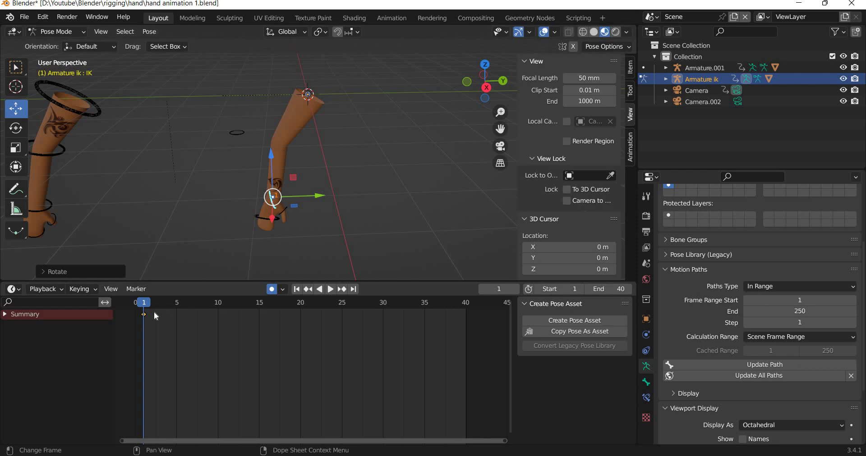
# Duplicate the IK bone's frame 1 keyframe to frame 40 and deselect the bone.
pyautogui.hotkey('ctrl', 'c')
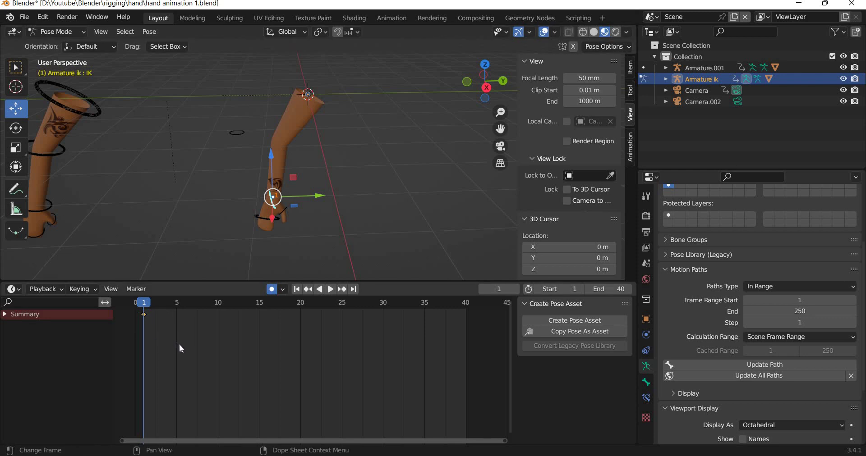
pyautogui.hotkey('shift', 'd')
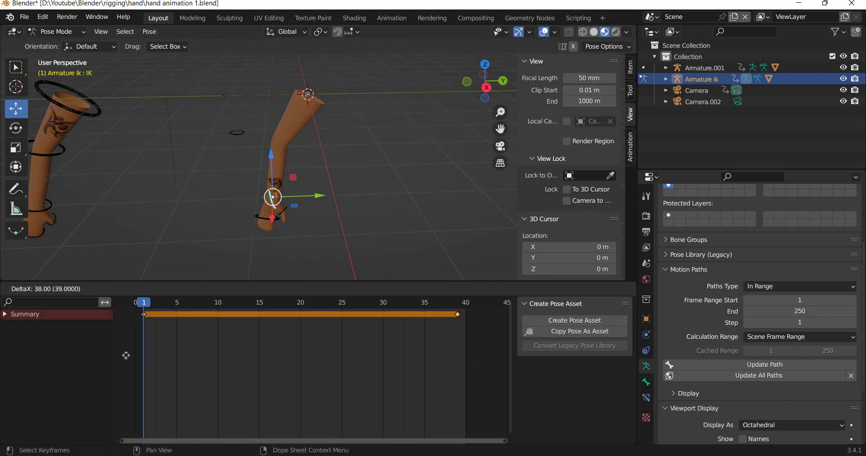
pyautogui.click(129, 359)
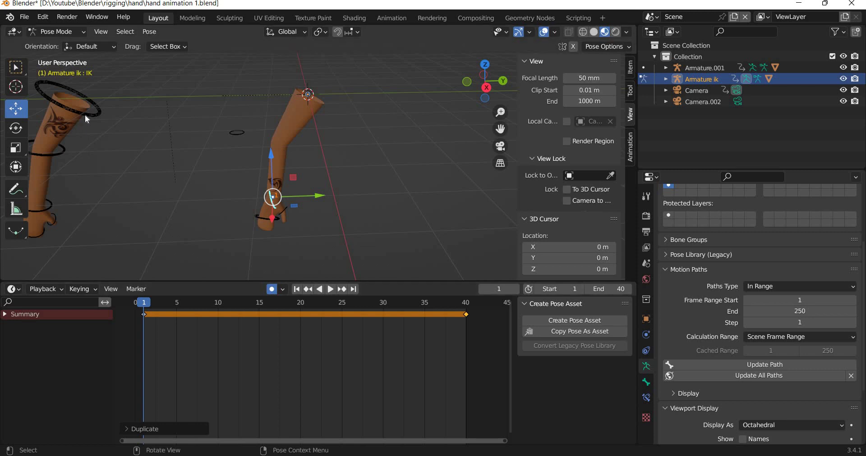
pyautogui.click(41, 207)
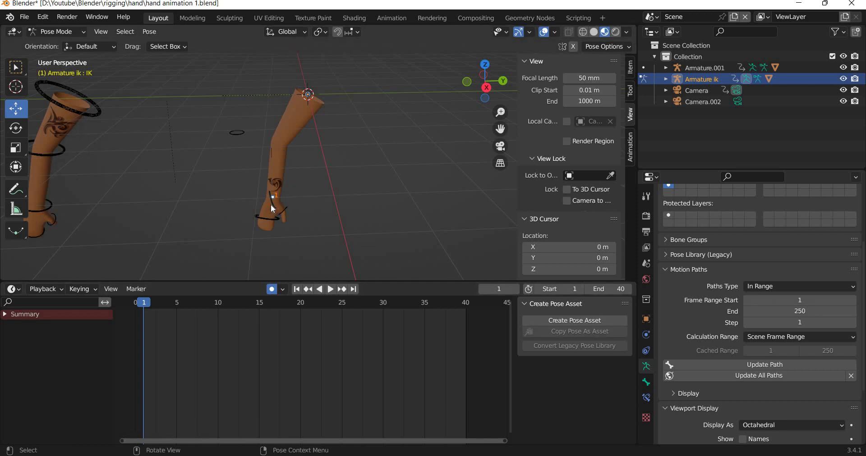
# Reselect the IK bone and move it forward and up by about 3.9 m at frame 20 to key the raised arm.
pyautogui.hotkey('ctrl', 'z')
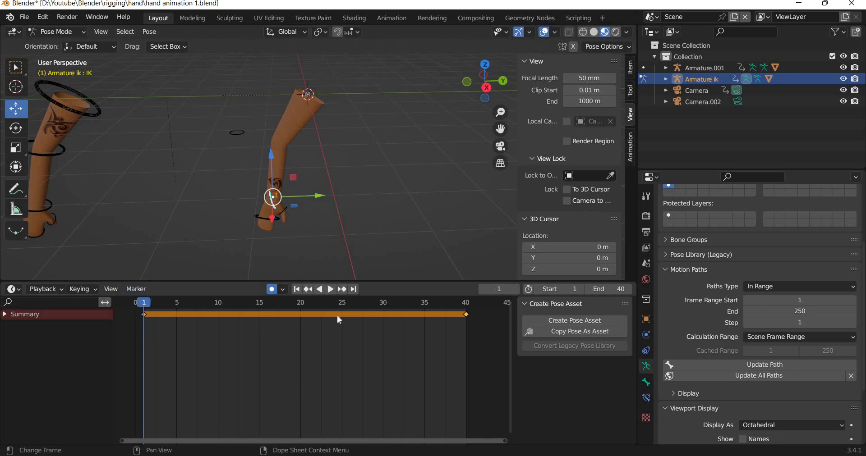
pyautogui.click(300, 320)
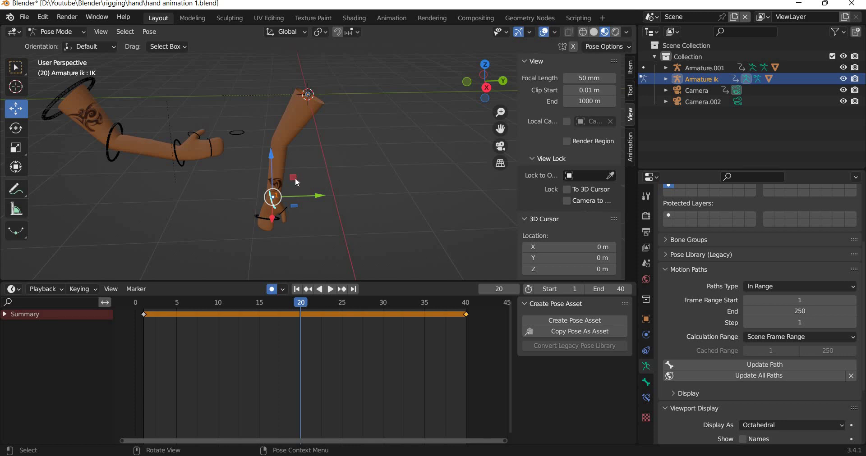
pyautogui.moveTo(295, 177); pyautogui.dragTo(415, 139)
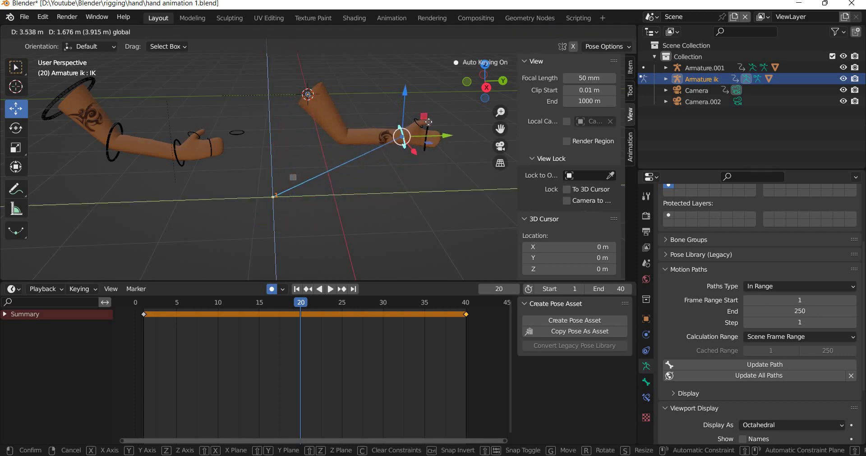
pyautogui.click(304, 110)
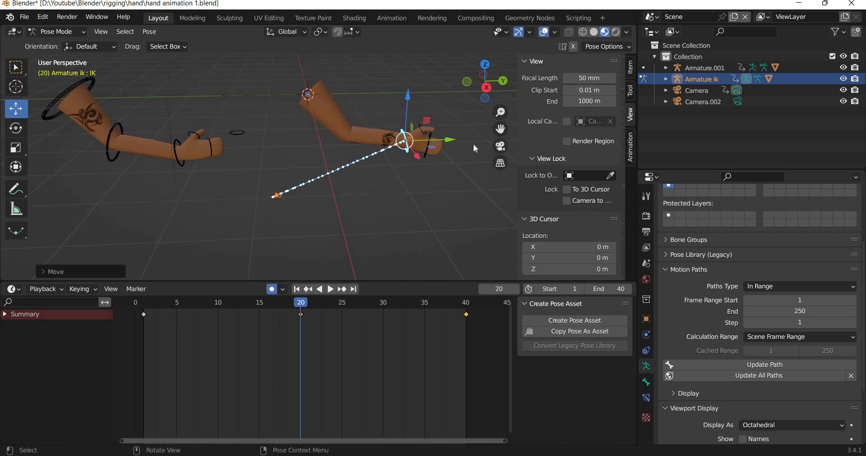
# Rotate the IK bone at frame 20 to tilt the hand upward, and check the swing in playback.
pyautogui.press('r')
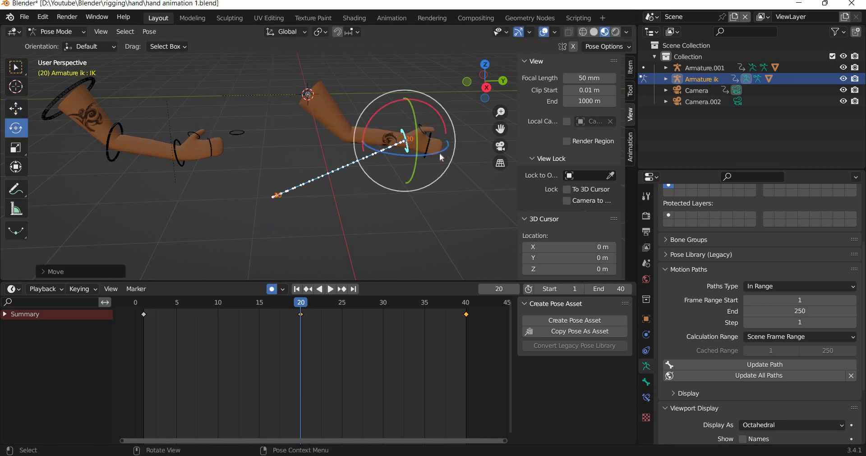
pyautogui.moveTo(433, 153); pyautogui.dragTo(396, 284)
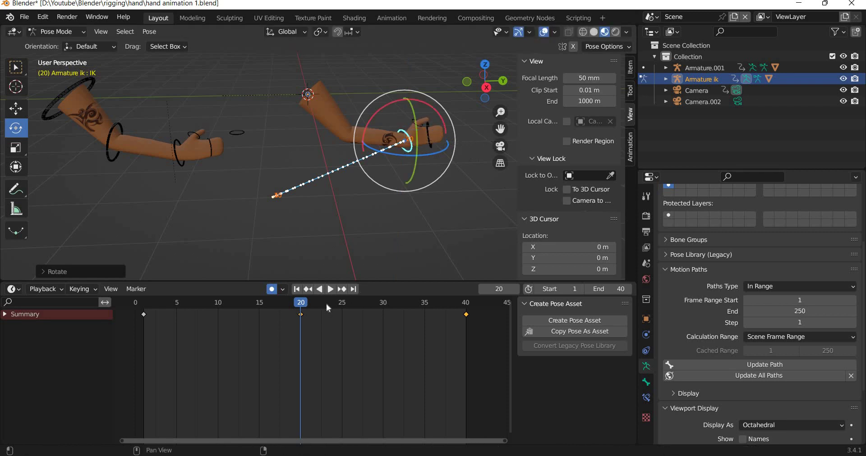
pyautogui.hotkey('shift', 'ctrl', 'space')
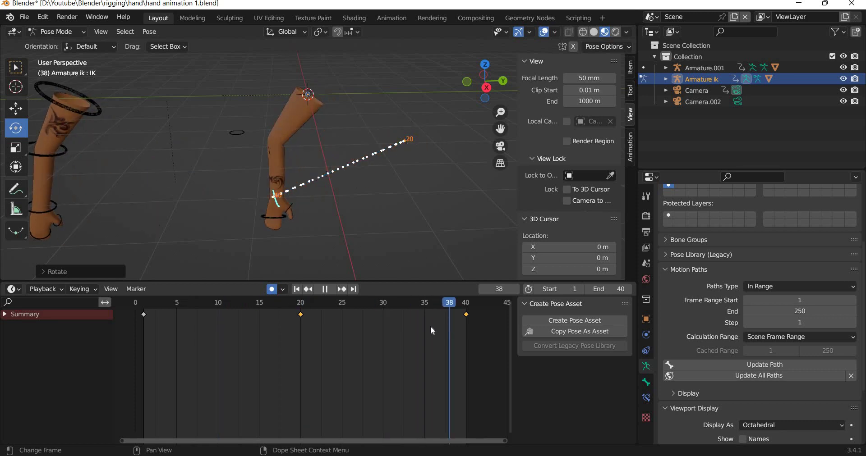
pyautogui.click(302, 330)
pyautogui.press('space')
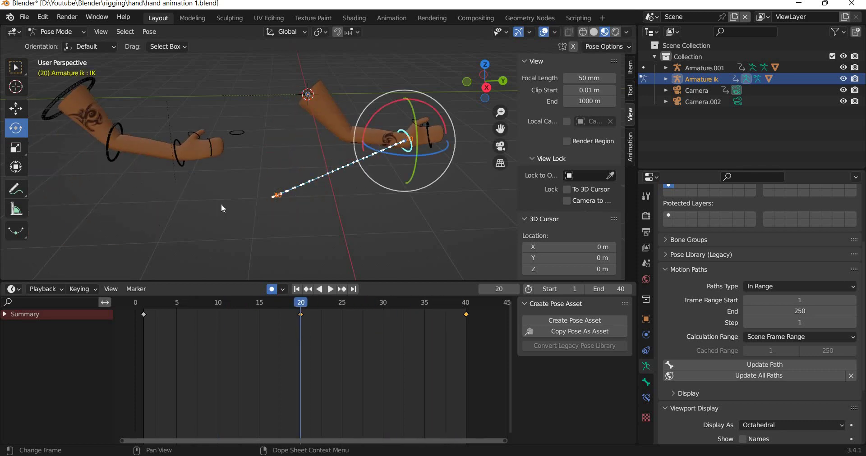
# Using the Move tool, lower the IK bone slightly forward at frame 10 to bend the forward swing's path into an arc.
pyautogui.click(16, 109)
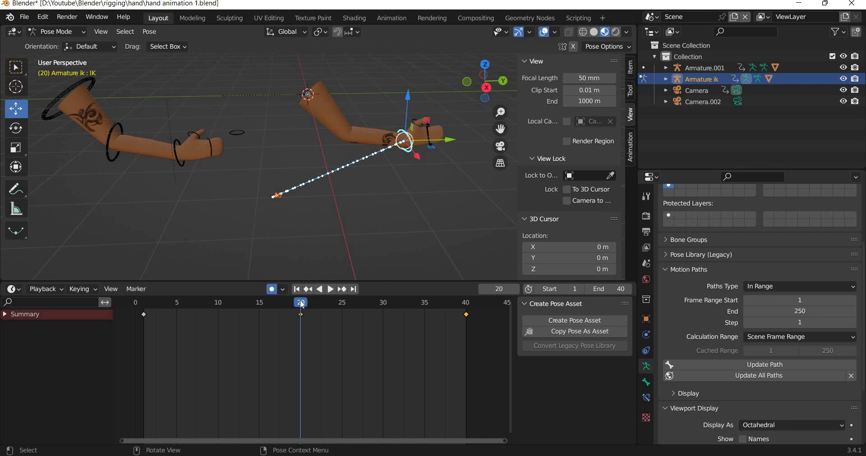
pyautogui.moveTo(300, 303); pyautogui.dragTo(351, 319)
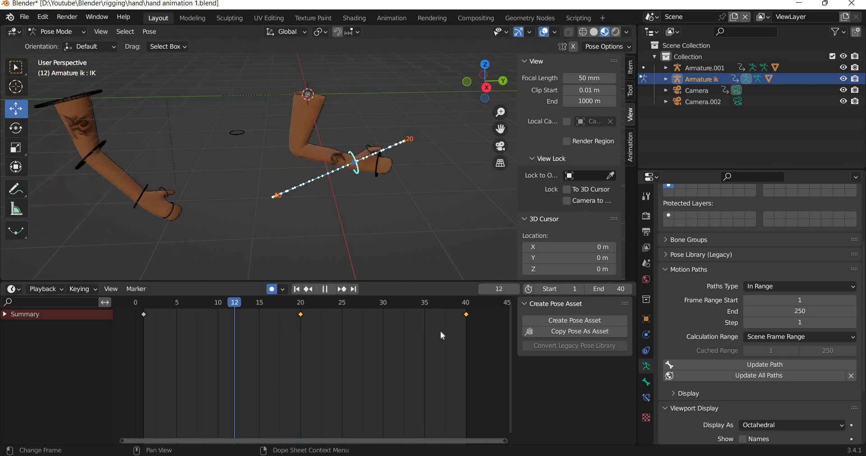
pyautogui.click(460, 335)
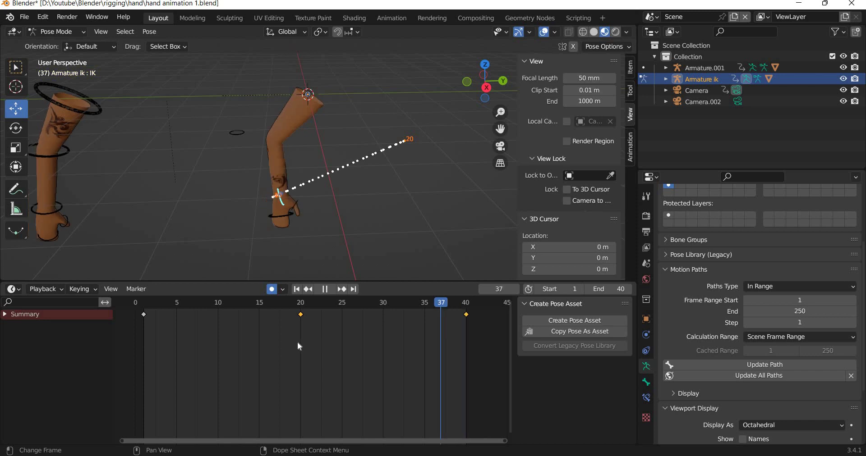
pyautogui.moveTo(146, 346); pyautogui.dragTo(232, 352)
pyautogui.click(218, 350)
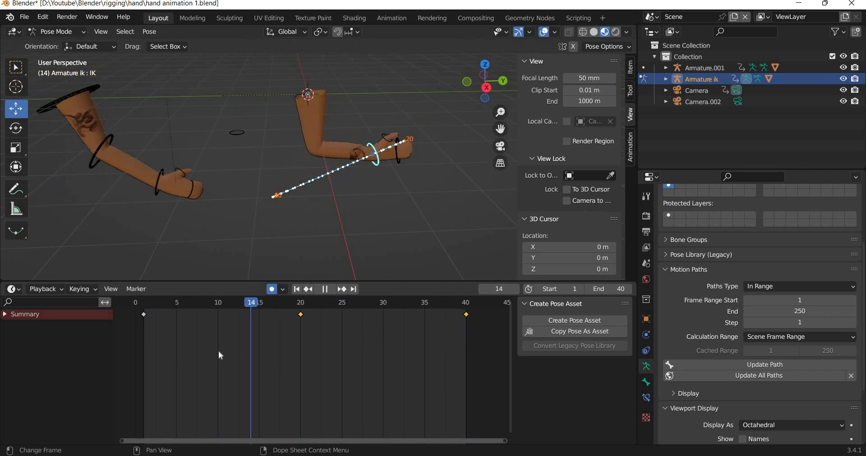
pyautogui.click(370, 173)
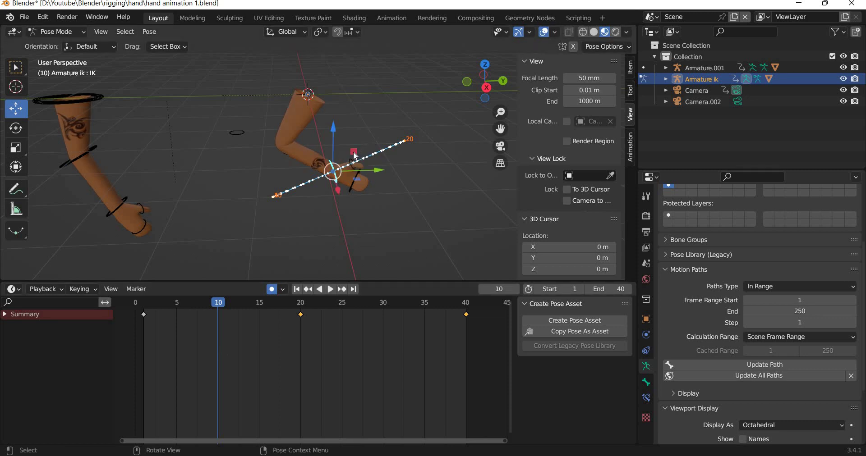
pyautogui.moveTo(356, 155); pyautogui.dragTo(372, 176)
pyautogui.click(386, 226)
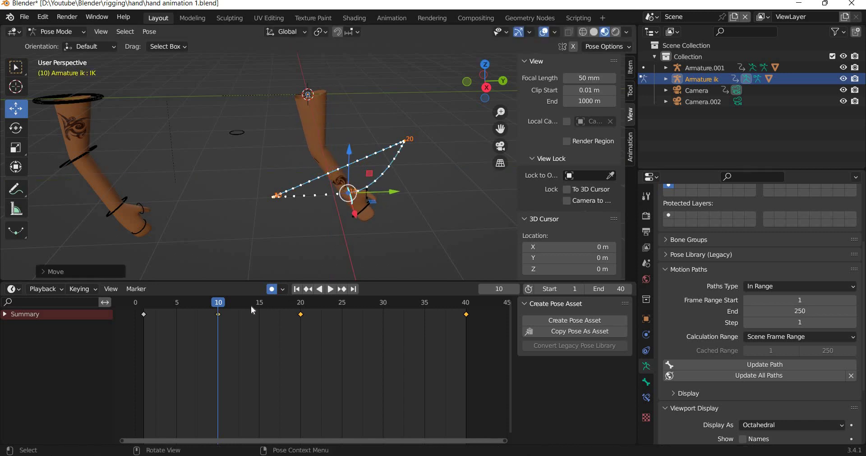
# Move the IK bone down and forward at frame 30 to match its frame 10 position on the motion path.
pyautogui.click(381, 320)
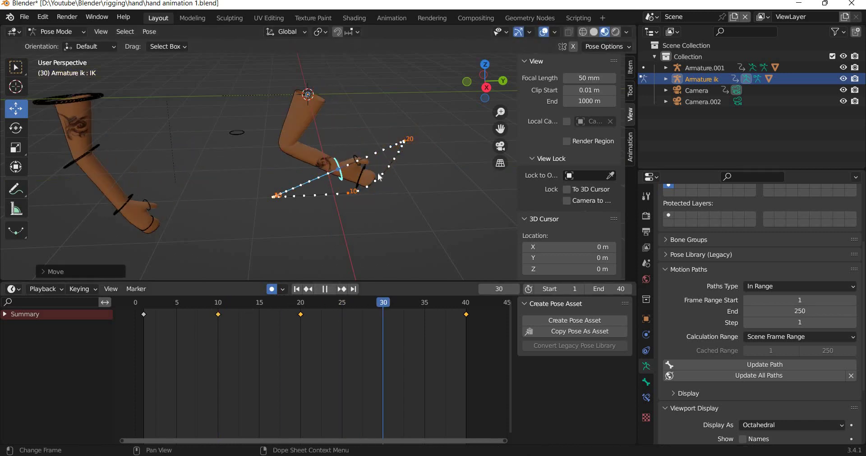
pyautogui.press('g')
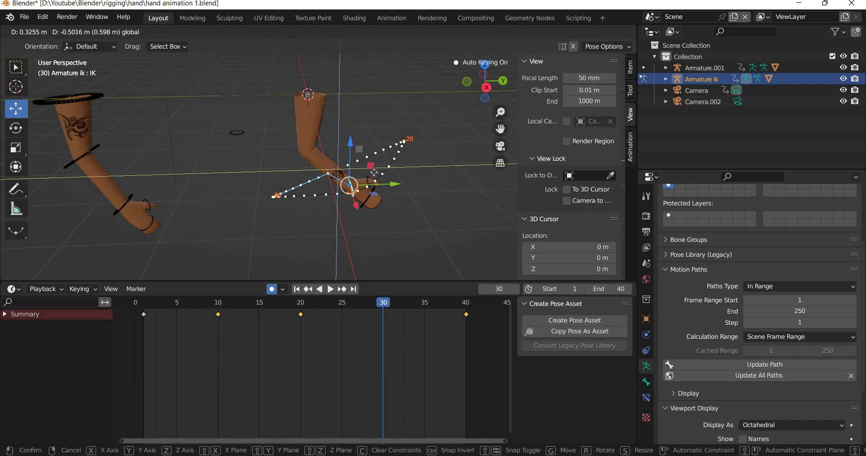
pyautogui.click(415, 282)
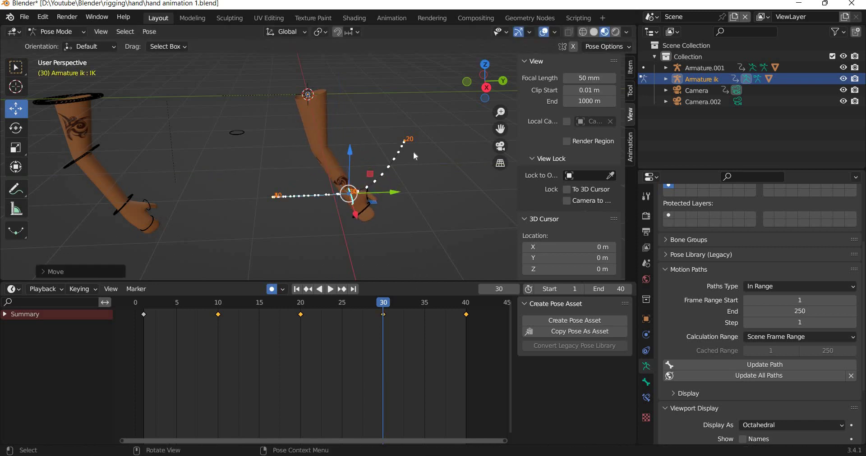
# Nudge the IK bone slightly downward at frame 5 to round the lower part of the motion path.
pyautogui.click(177, 332)
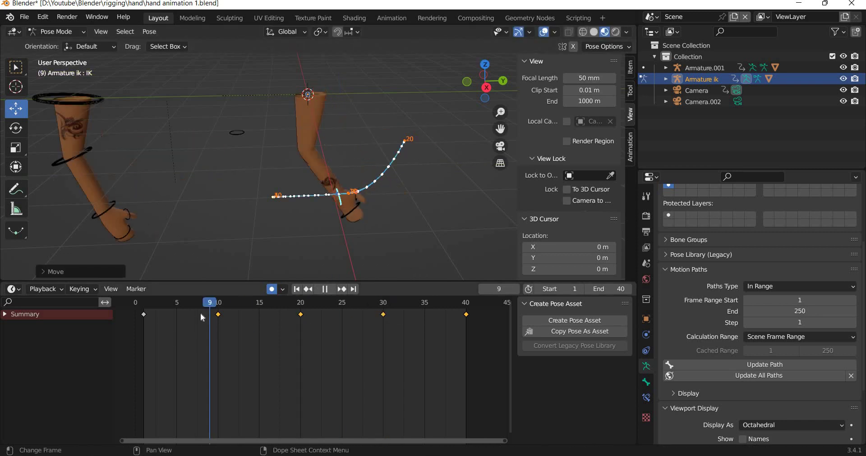
pyautogui.press('g')
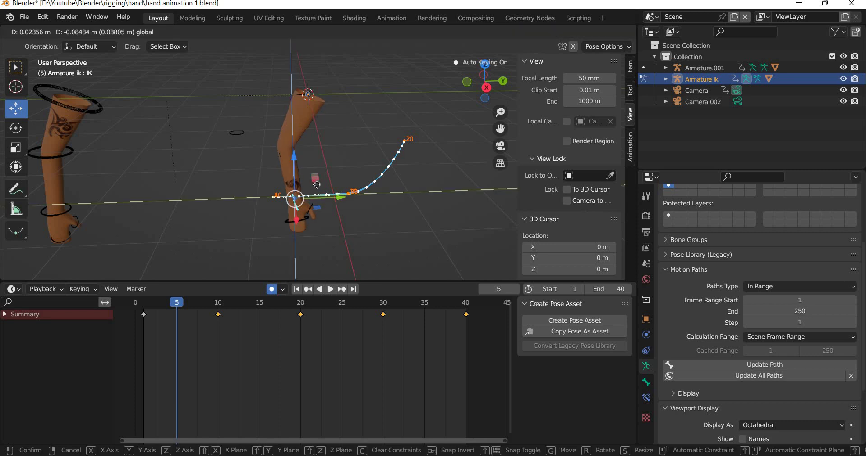
pyautogui.click(280, 292)
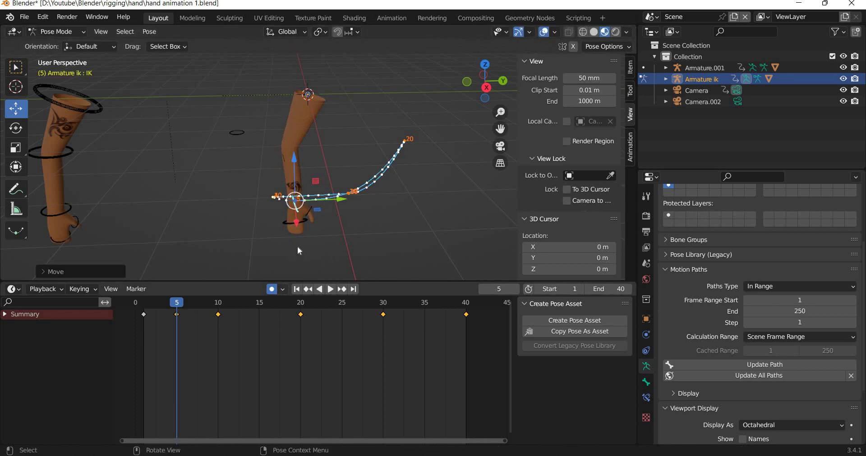
# Nudge the IK bone slightly forward and down at frame 15 to smooth the upper part of the arc.
pyautogui.scroll(4, 301, 244)
pyautogui.keyDown('shift'); pyautogui.moveTo(270, 207); pyautogui.dragTo(190, 186, button='middle'); pyautogui.keyUp('shift')
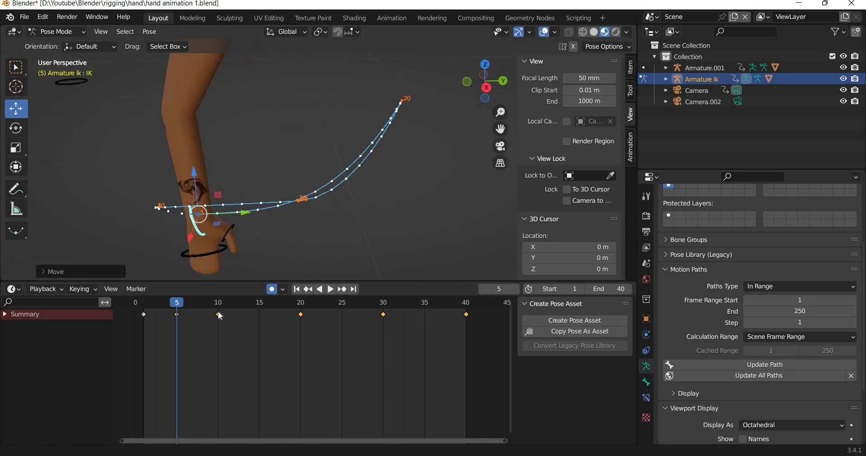
pyautogui.press('space')
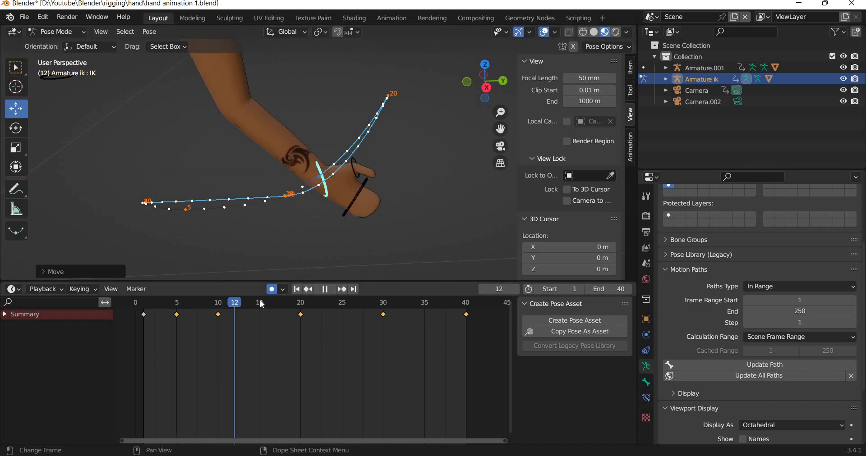
pyautogui.press('space')
pyautogui.moveTo(389, 121); pyautogui.dragTo(393, 124)
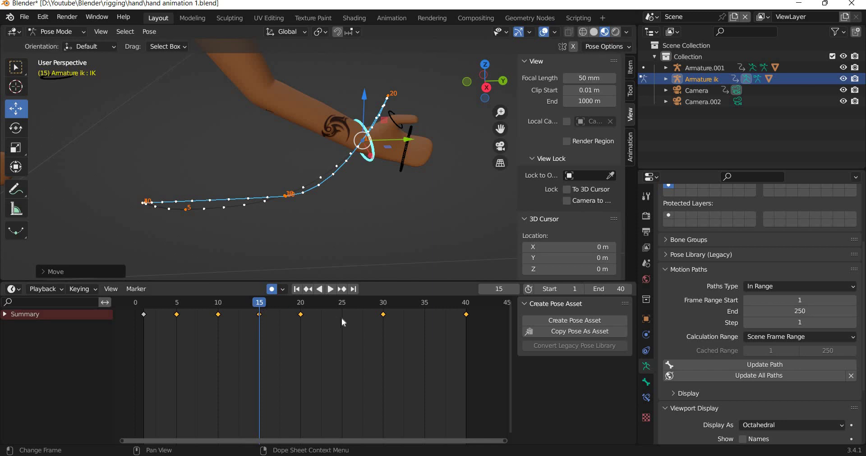
# Nudge the IK bone slightly forward at frame 25 and slightly down at frame 35 so the return path follows the same arc.
pyautogui.press('space')
pyautogui.press('space')
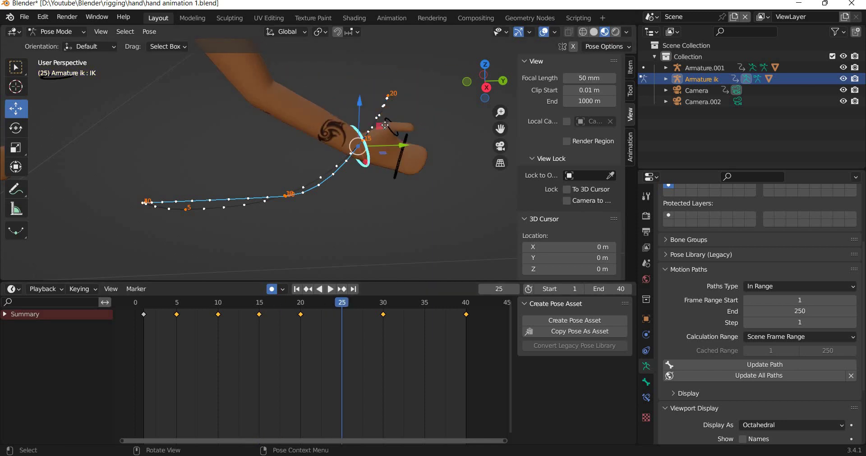
pyautogui.moveTo(385, 125); pyautogui.dragTo(389, 129)
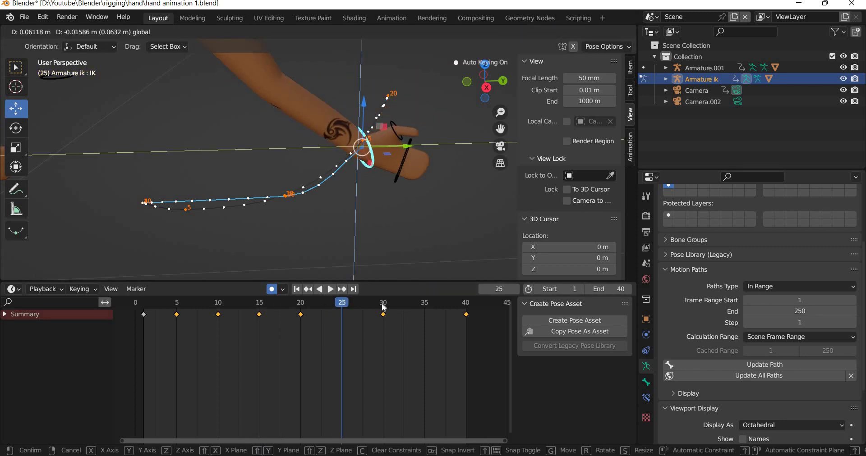
pyautogui.click(428, 305)
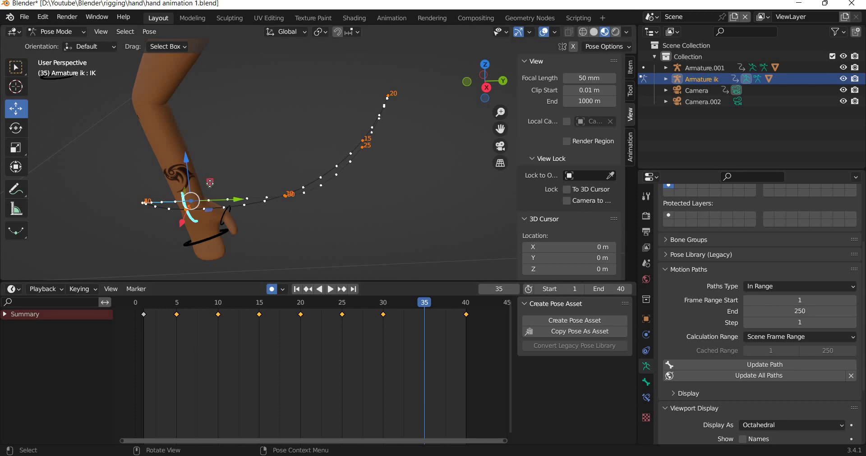
pyautogui.moveTo(209, 183); pyautogui.dragTo(342, 223)
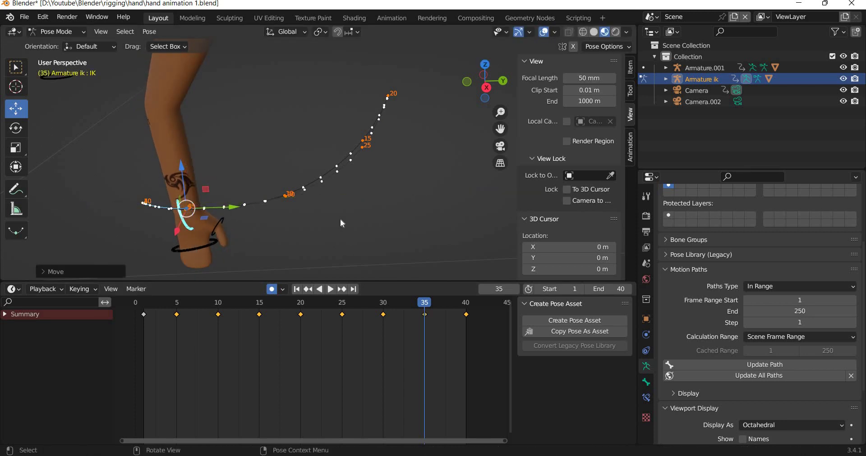
# Play back the 40-frame IK arm swing repeatedly, comparing it with the FK arm and examining the wrist's motion path up close.
pyautogui.scroll(-3, 342, 222)
pyautogui.press('space')
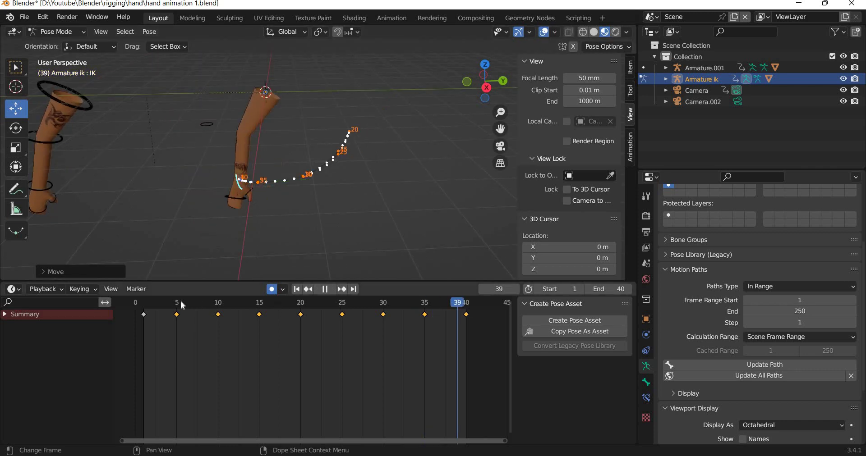
pyautogui.click(147, 304)
pyautogui.press('space')
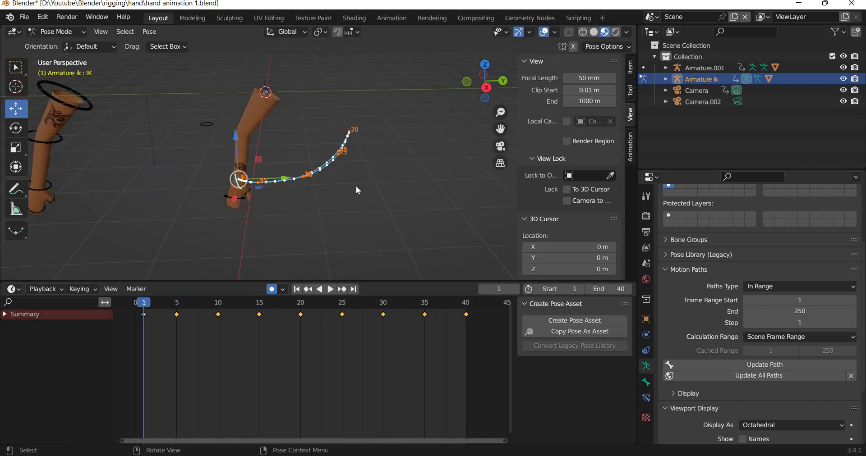
pyautogui.press('space')
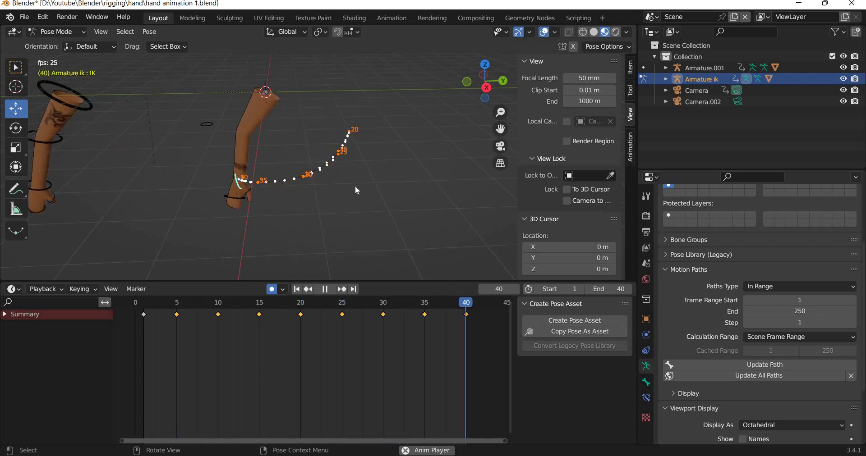
pyautogui.press('space')
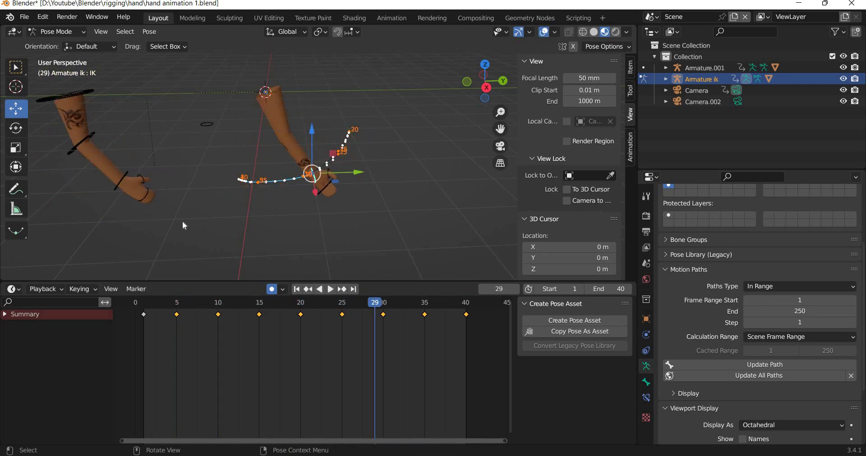
pyautogui.press('space')
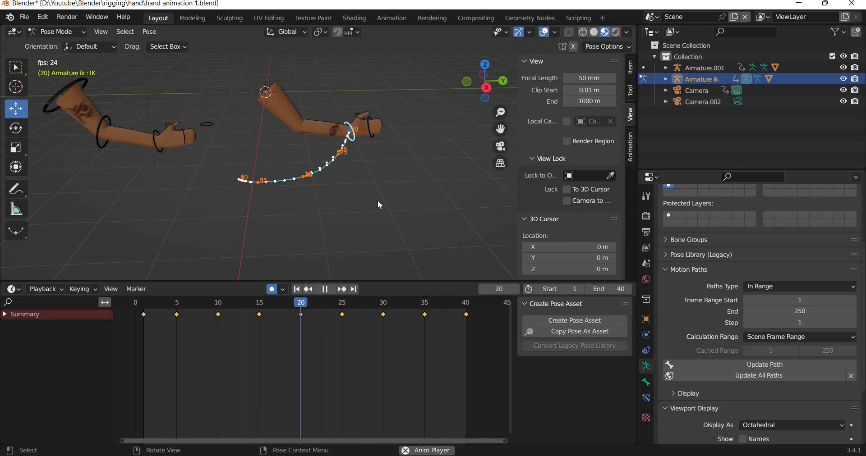
pyautogui.press('space')
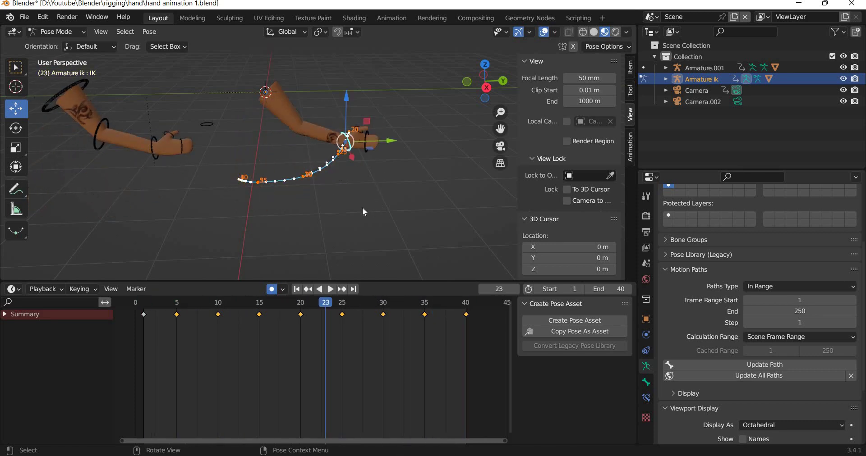
pyautogui.scroll(3, 363, 210)
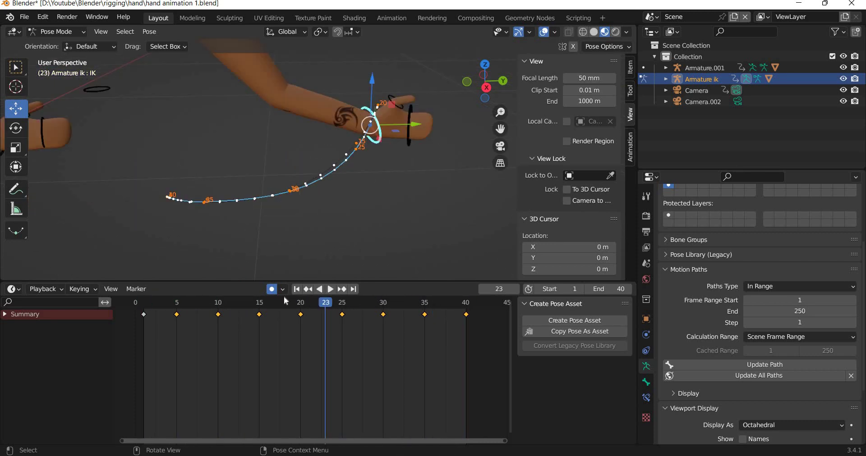
pyautogui.click(149, 302)
pyautogui.press('space')
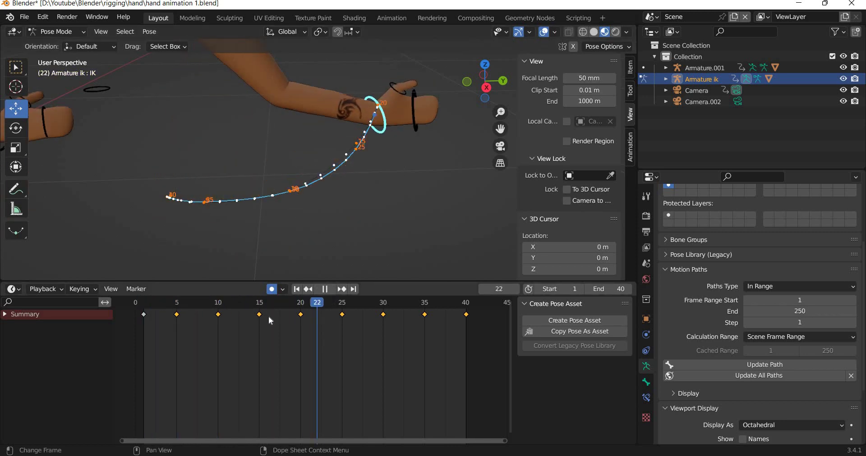
# Nudge the IK bone slightly downward at frames 5 and 10 to bring the outgoing path closer to the return path.
pyautogui.moveTo(228, 320); pyautogui.dragTo(178, 322)
pyautogui.press('space')
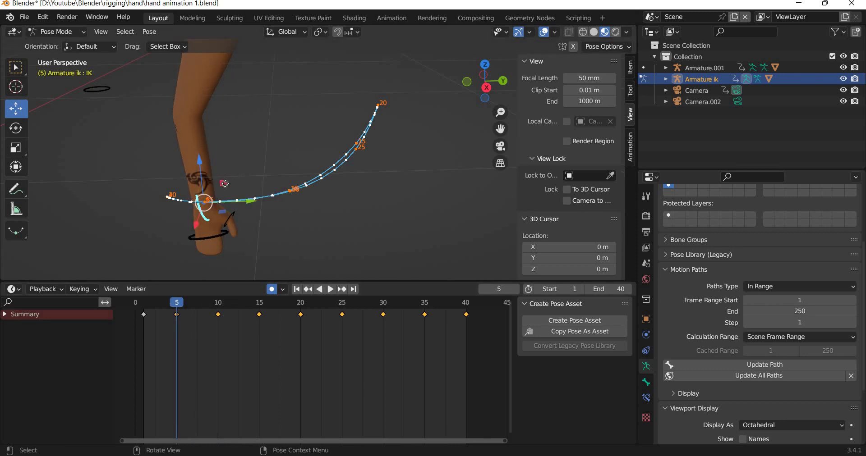
pyautogui.moveTo(224, 183); pyautogui.dragTo(224, 185)
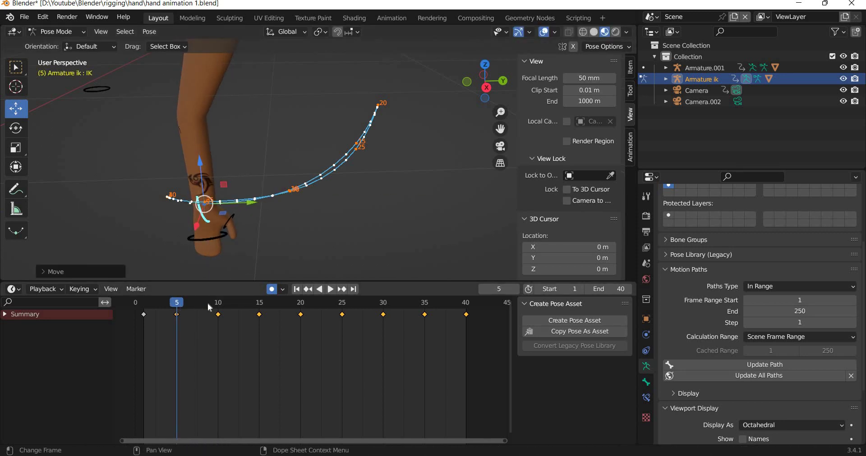
pyautogui.moveTo(210, 308)
pyautogui.mouseDown()
pyautogui.moveTo(193, 310)
pyautogui.moveTo(218, 310)
pyautogui.mouseUp()
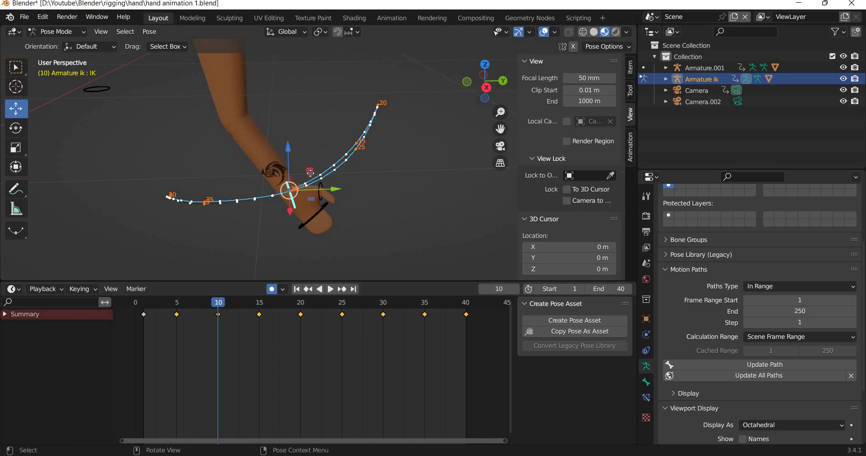
pyautogui.moveTo(310, 172); pyautogui.dragTo(310, 174)
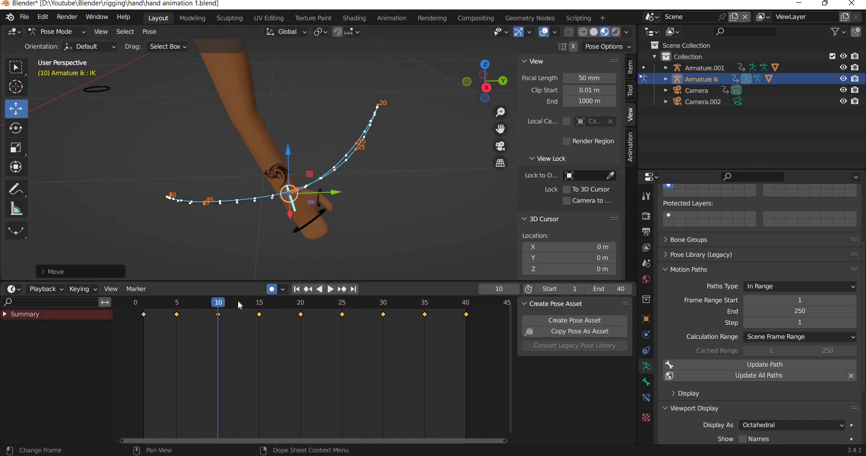
# Nudge the IK bone slightly upward at frame 25 to align the upper return path with the outgoing arc.
pyautogui.press('space')
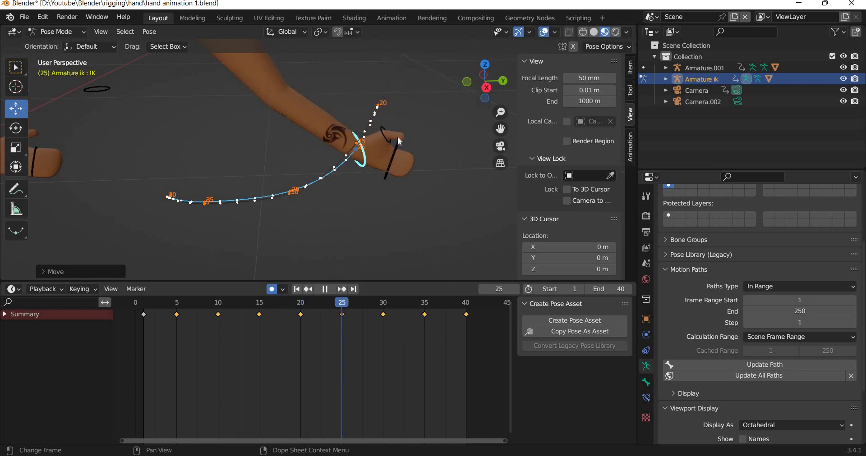
pyautogui.press('space')
pyautogui.moveTo(379, 129); pyautogui.dragTo(376, 120)
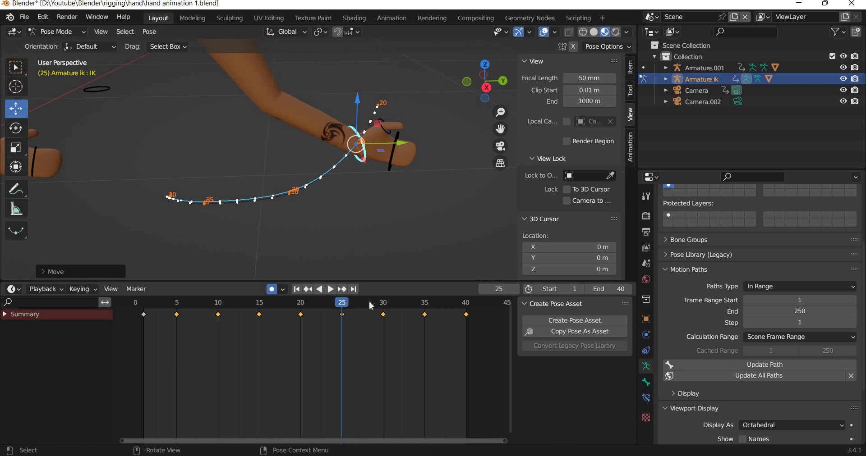
# Move the IK bone slightly downward at frame 30 so the middle of the return path meets the outgoing arc.
pyautogui.press('space')
pyautogui.press('space')
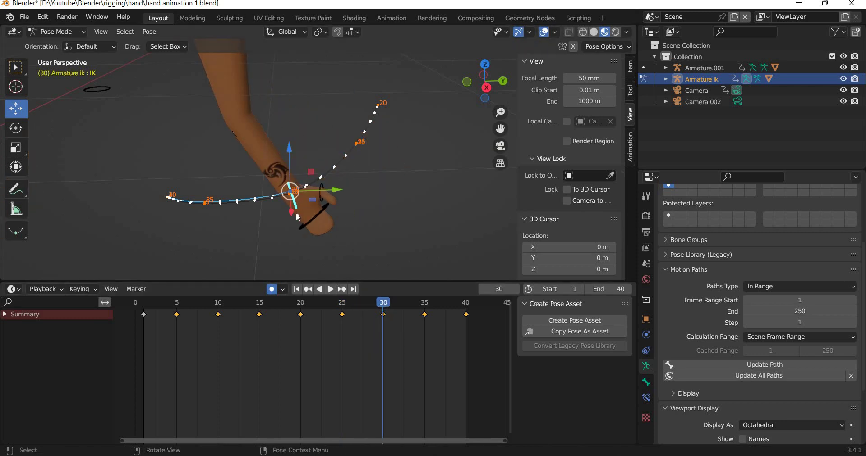
pyautogui.scroll(5, 306, 200)
pyautogui.moveTo(309, 136); pyautogui.dragTo(291, 151, button='middle')
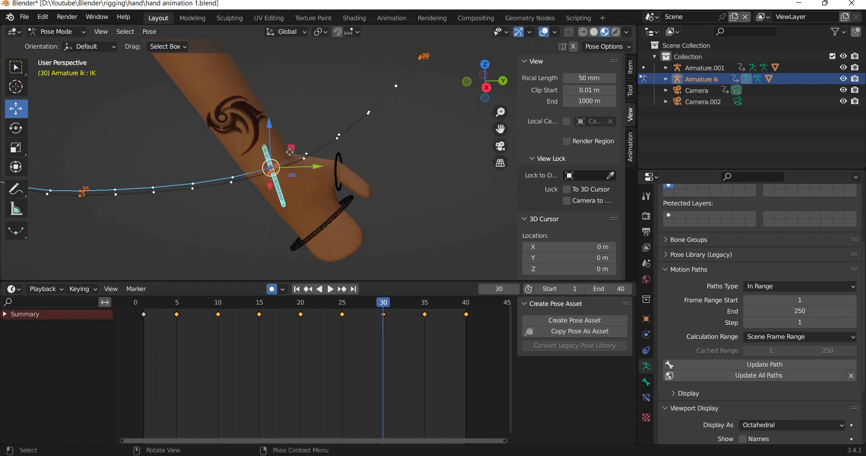
pyautogui.press('g')
pyautogui.hotkey('shift', 'x')
pyautogui.moveTo(289, 152); pyautogui.dragTo(289, 153)
pyautogui.scroll(-4, 298, 172)
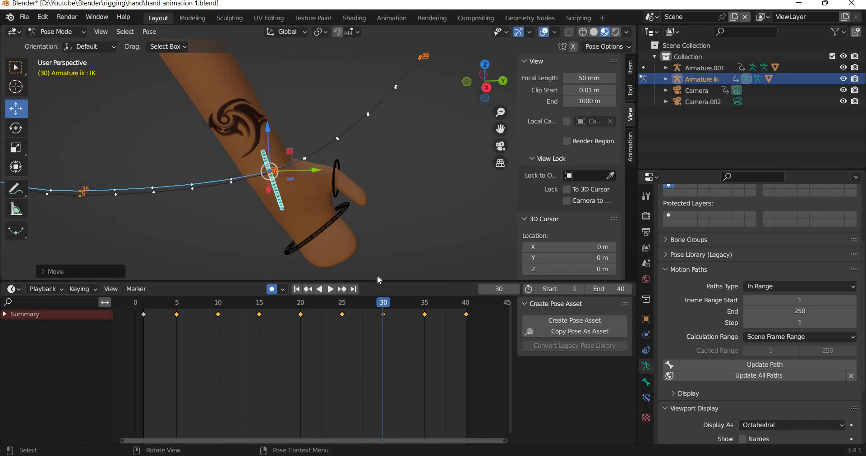
# Nudge the IK bone slightly downward at frame 35 to match the lower return path to the outgoing arc.
pyautogui.moveTo(418, 308); pyautogui.dragTo(425, 308)
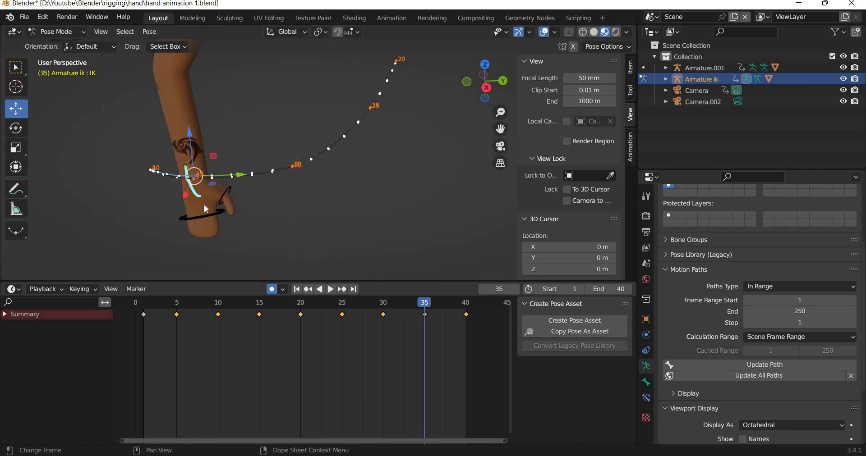
pyautogui.scroll(4, 310, 197)
pyautogui.keyDown('shift'); pyautogui.moveTo(184, 167); pyautogui.dragTo(284, 161, button='middle'); pyautogui.keyUp('shift')
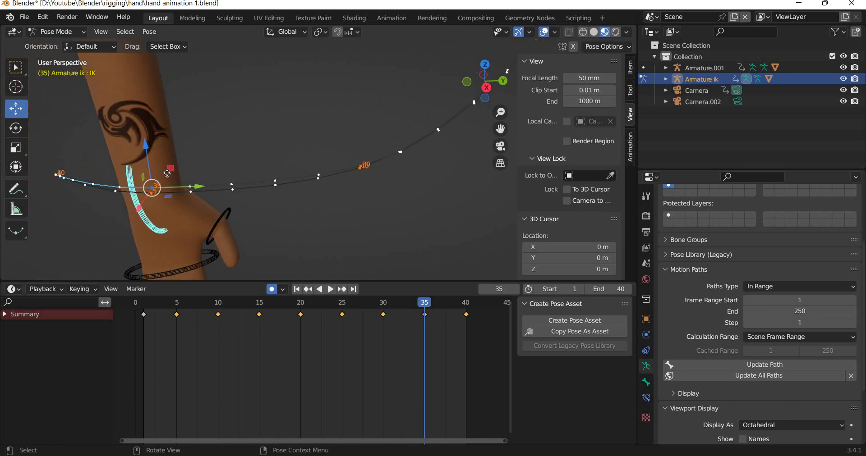
pyautogui.moveTo(169, 170); pyautogui.dragTo(169, 181)
pyautogui.click(207, 200)
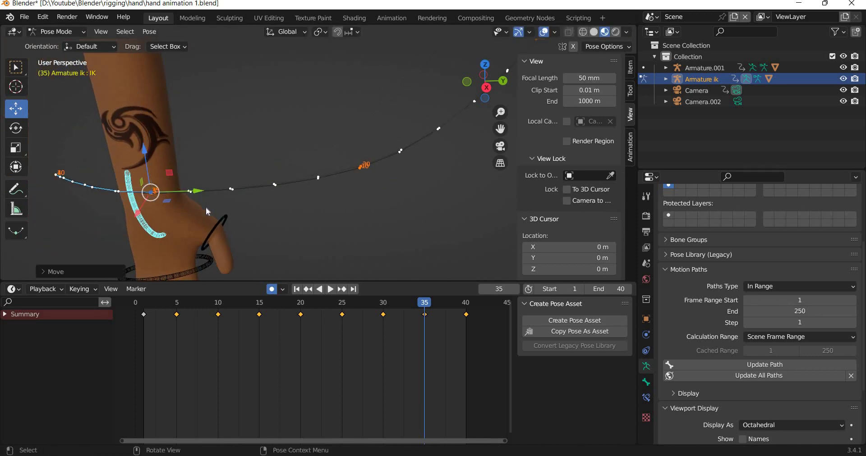
# Play the arm swing from frame 1 with both arms in view, comparing the FK and IK motion and the wrist path.
pyautogui.scroll(-5, 206, 207)
pyautogui.keyDown('shift'); pyautogui.moveTo(348, 229); pyautogui.dragTo(340, 257, button='middle'); pyautogui.keyUp('shift')
pyautogui.scroll(4, 370, 215)
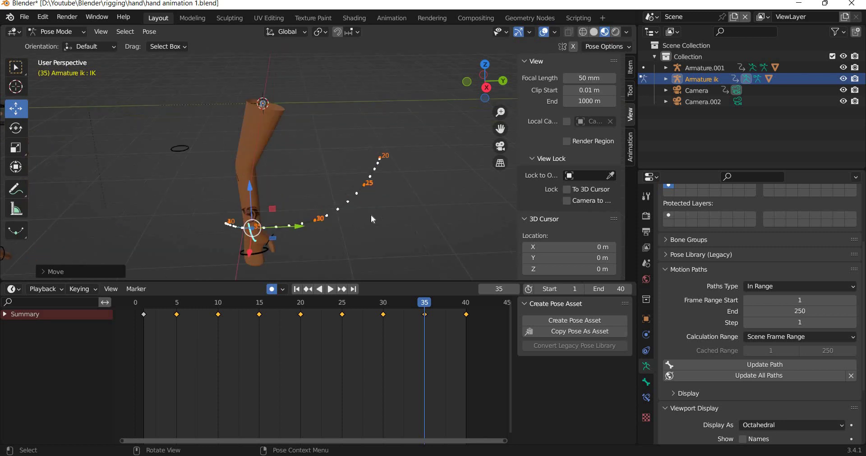
pyautogui.keyDown('shift'); pyautogui.moveTo(278, 235); pyautogui.dragTo(332, 226, button='middle'); pyautogui.keyUp('shift')
pyautogui.scroll(-1, 331, 226)
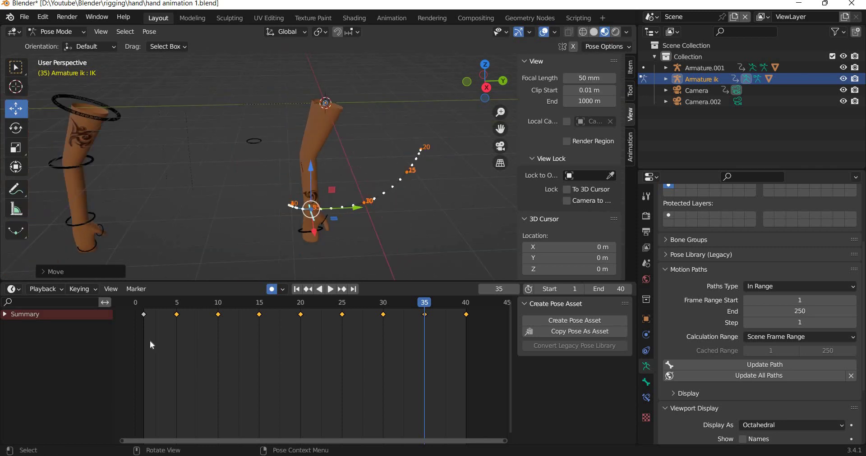
pyautogui.click(145, 306)
pyautogui.moveTo(337, 201); pyautogui.dragTo(332, 214, button='middle')
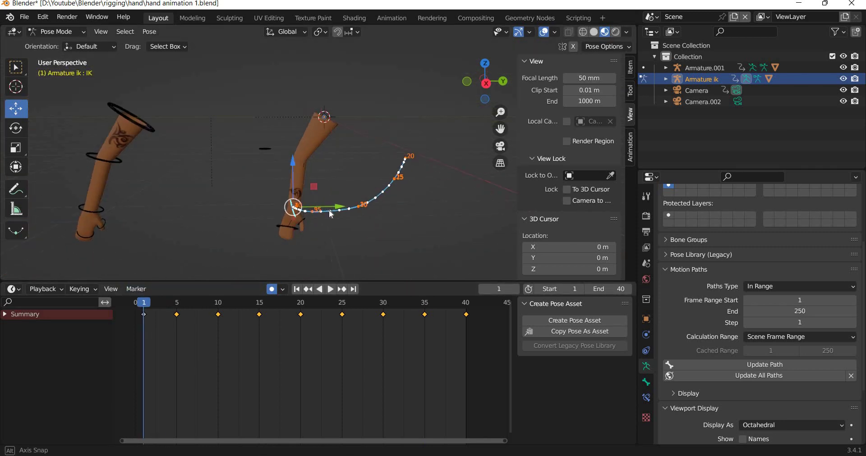
pyautogui.press('space')
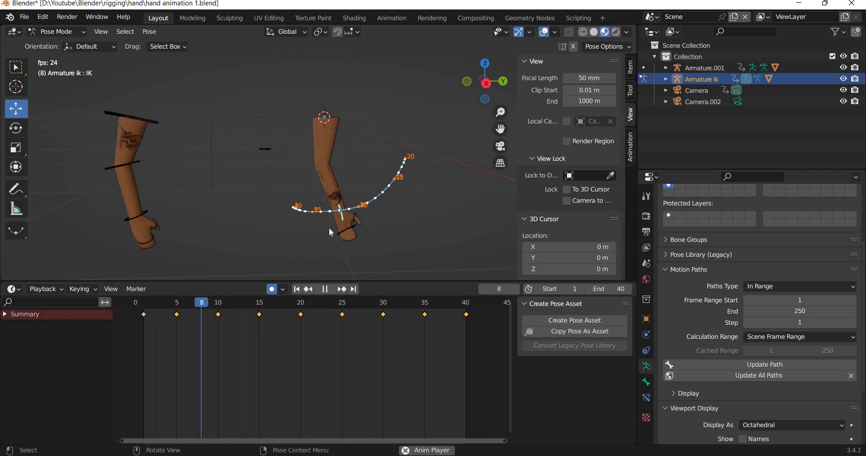
pyautogui.press('space')
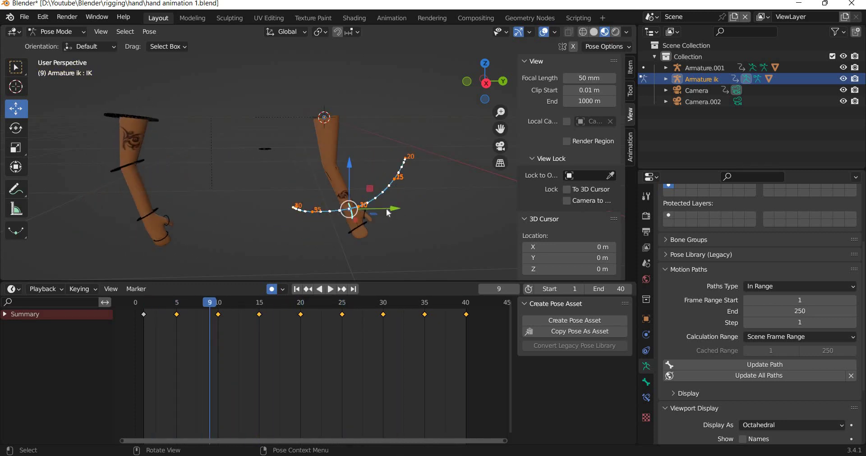